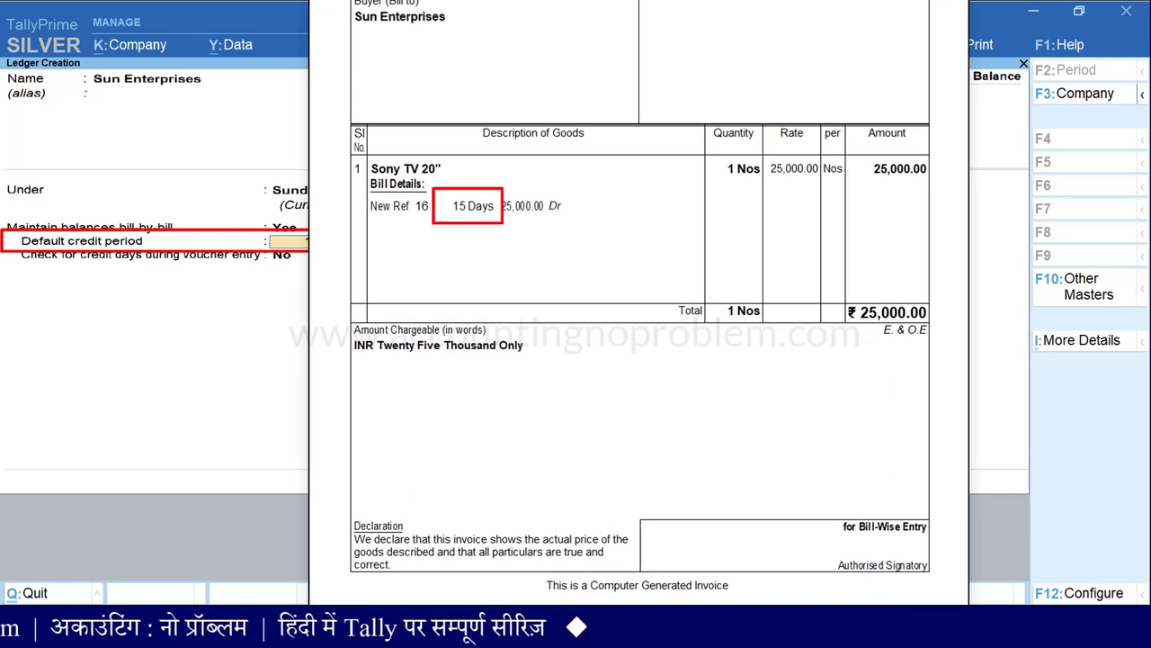
Leave the ledger creation form and open a new sales voucher
{"action": "key", "text": "Escape"}
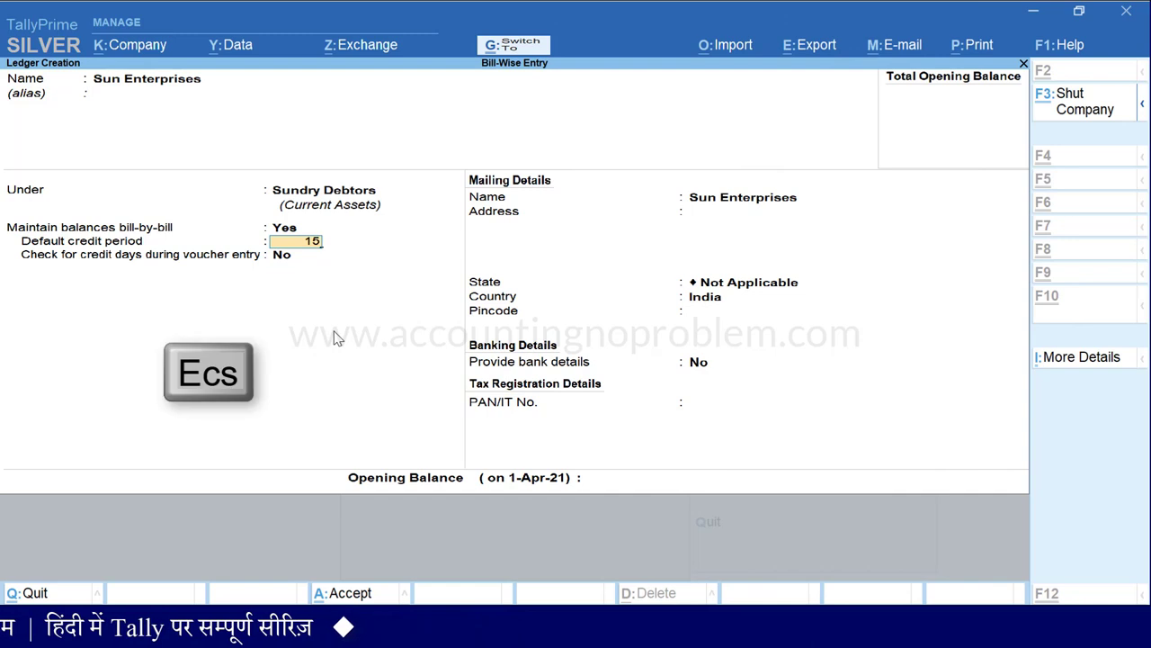
{"action": "key", "text": "Escape"}
{"action": "key", "text": "Escape"}
{"action": "key", "text": "Escape"}
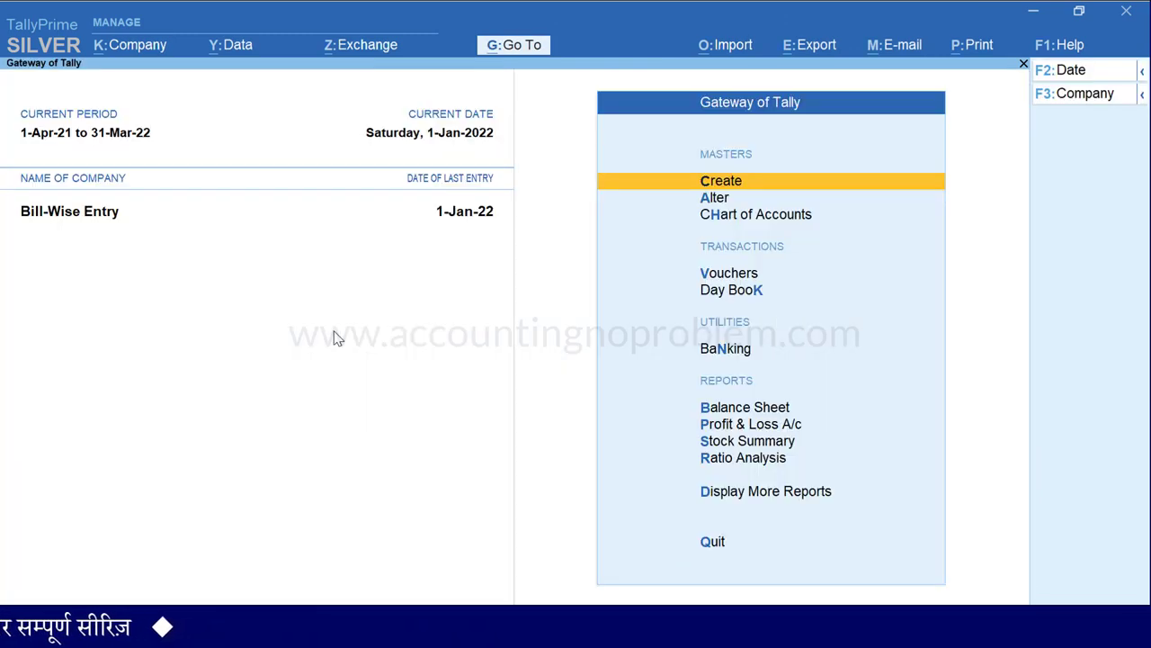
{"action": "key", "text": "v"}
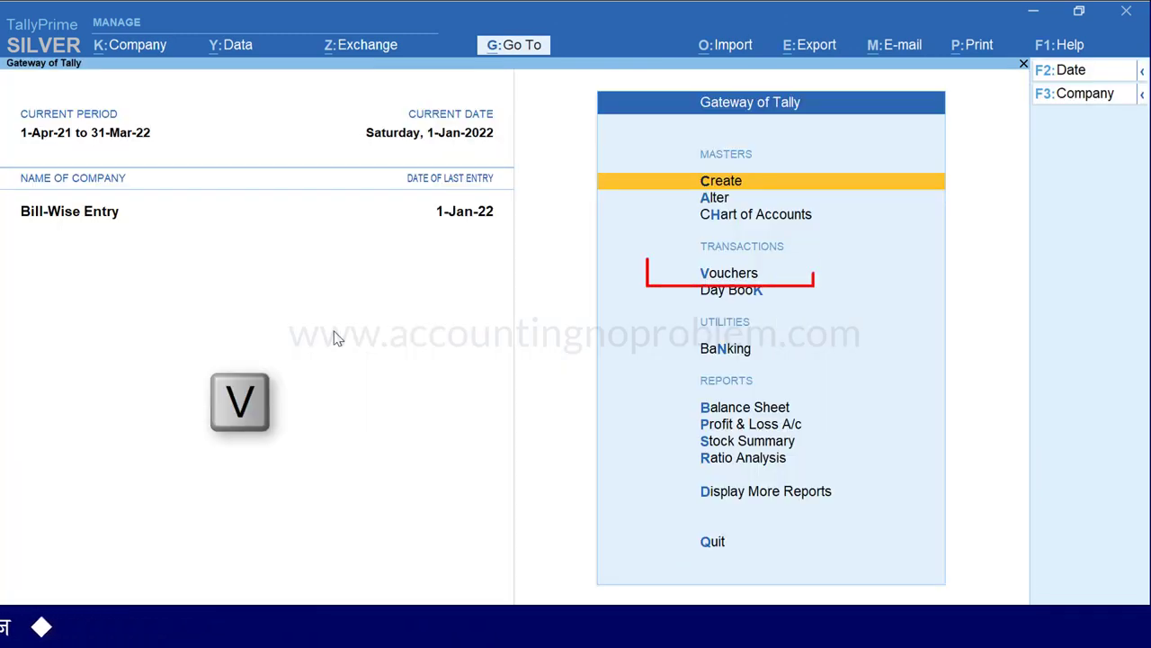
{"action": "key", "text": "F8"}
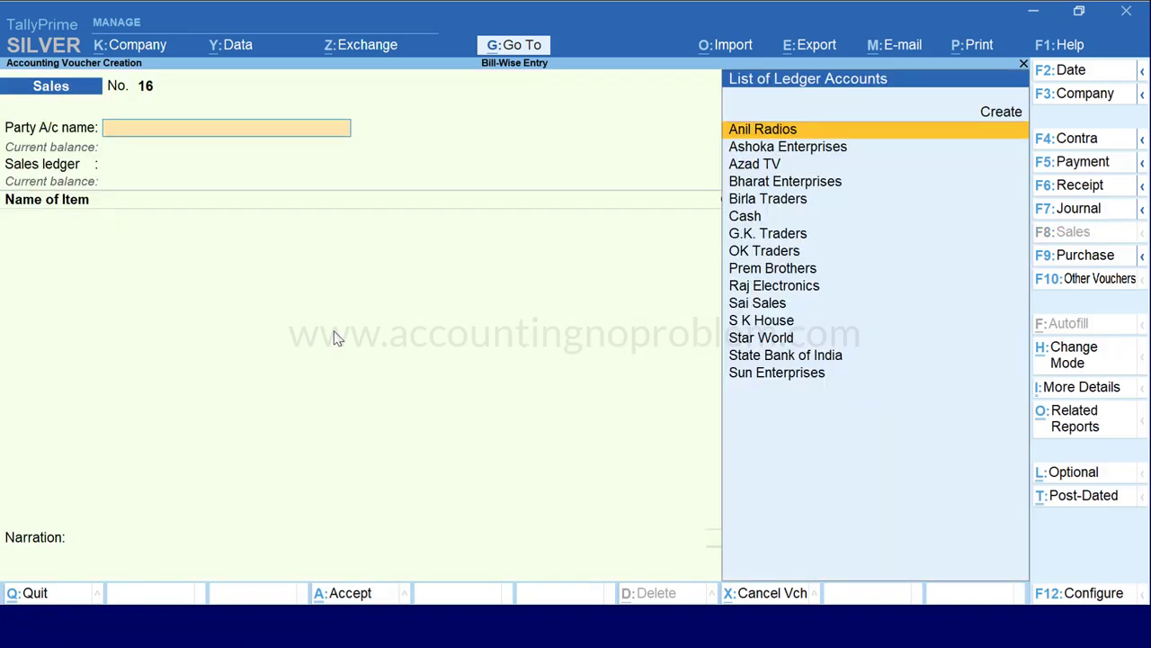
Select Sun Enterprises as the party account and Sales Account as the sales ledger
{"action": "type", "text": "S"}
{"action": "key", "text": "Down"}
{"action": "key", "text": "Down"}
{"action": "key", "text": "Down"}
{"action": "key", "text": "Down"}
{"action": "key", "text": "Return"}
{"action": "key", "text": "Return"}
Add the stock item Sony TV 20" with a quantity of 1 and finish the item list
{"action": "type", "text": "S"}
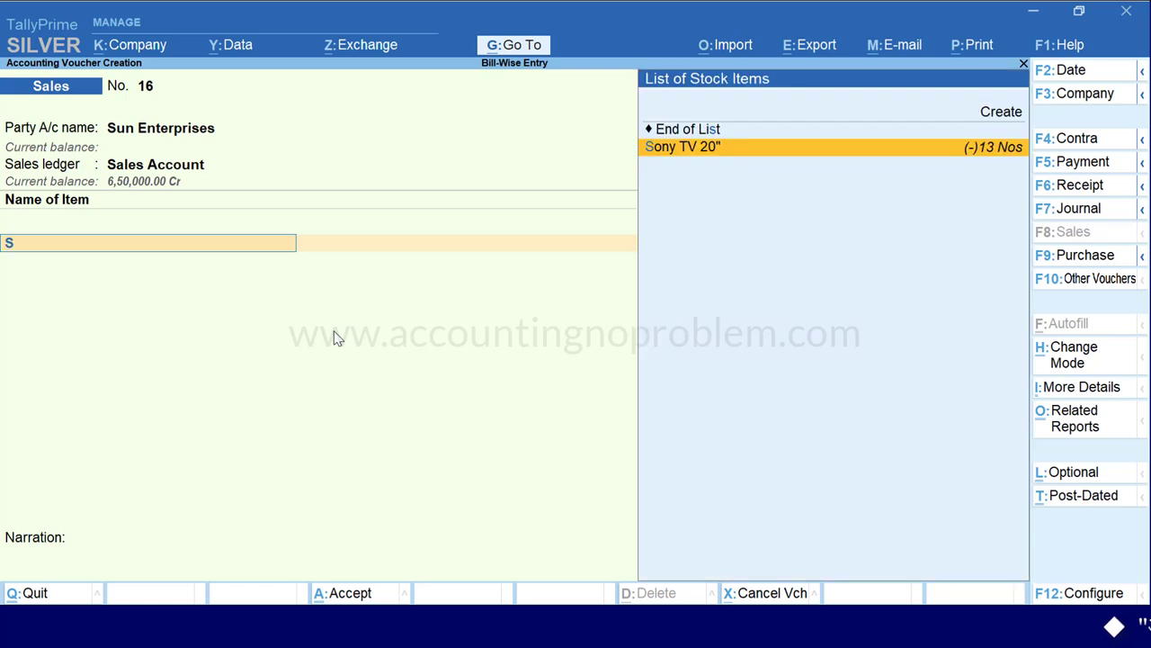
{"action": "key", "text": "Return"}
{"action": "type", "text": "1"}
{"action": "key", "text": "Return"}
{"action": "key", "text": "Return"}
{"action": "key", "text": "Return"}
{"action": "key", "text": "Return"}
{"action": "key", "text": "Return"}
{"action": "key", "text": "Return"}
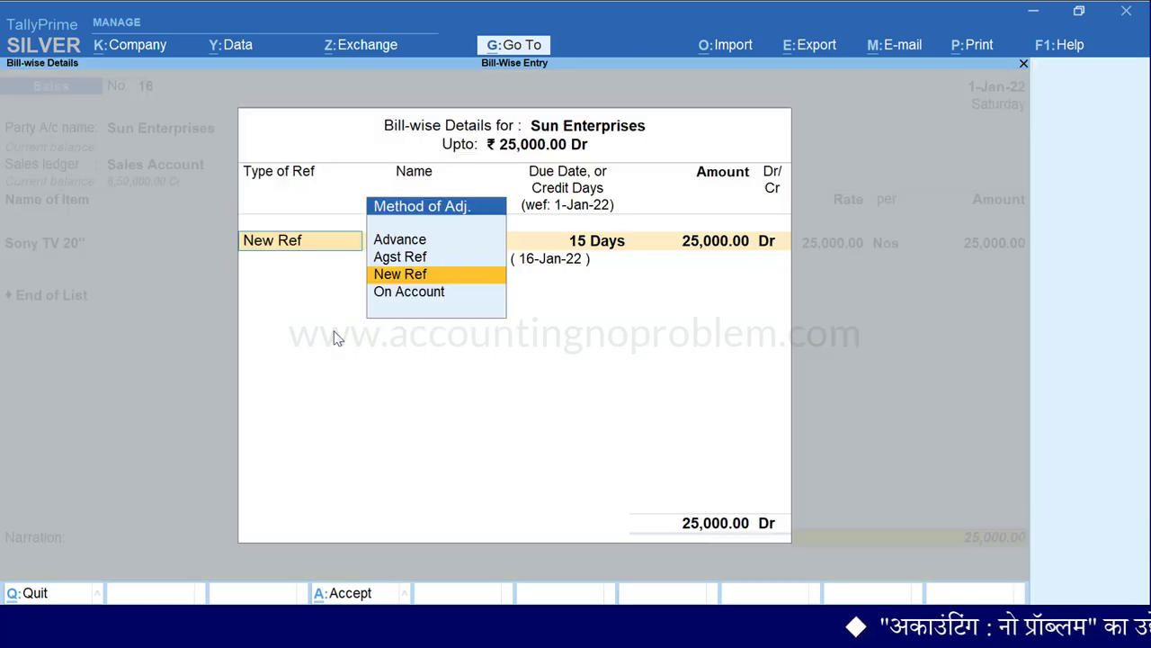
Accept the bill-wise details for Sun Enterprises as New Ref with a credit period of 15 days
{"action": "key", "text": "Return"}
{"action": "key", "text": "Return"}
{"action": "key", "text": "Return"}
{"action": "key", "text": "Return"}
{"action": "key", "text": "Return"}
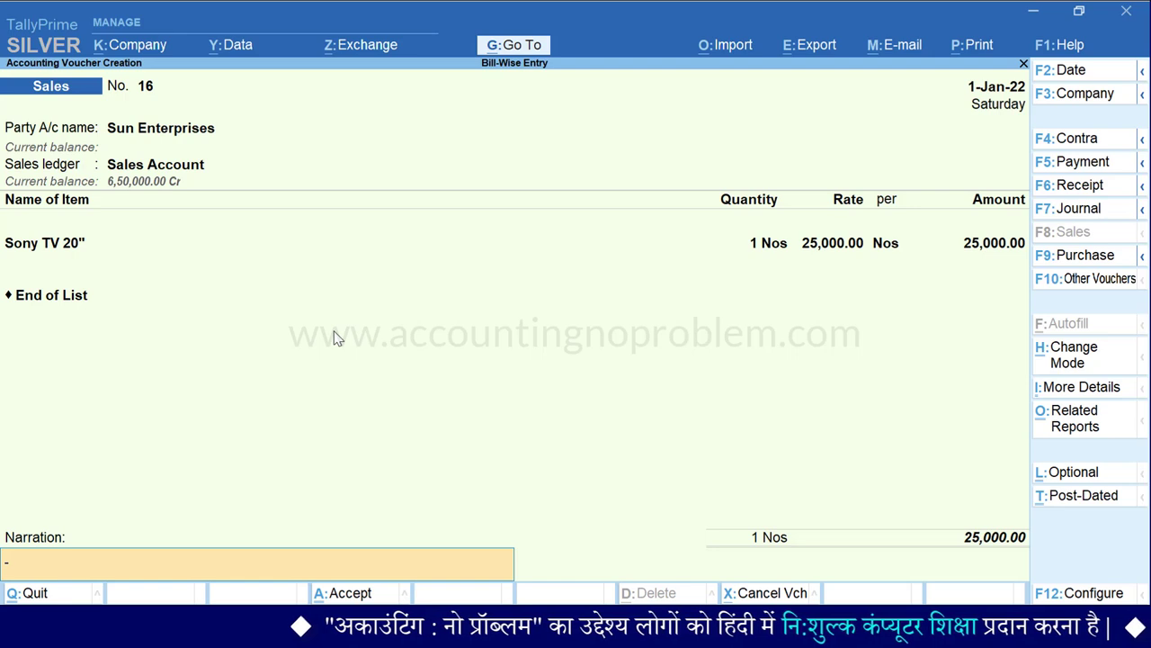
Preview the unsaved sales invoice for printing, enlarge it to check the bill details, and return to the voucher
{"action": "key", "text": "ctrl+p"}
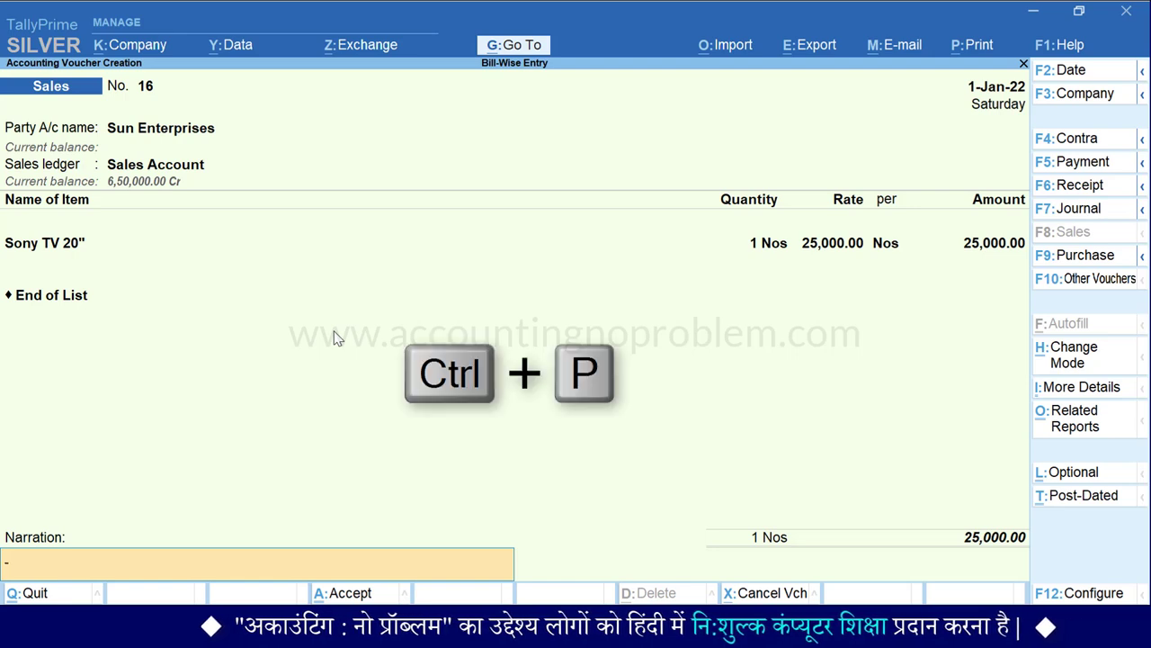
{"action": "key", "text": "i"}
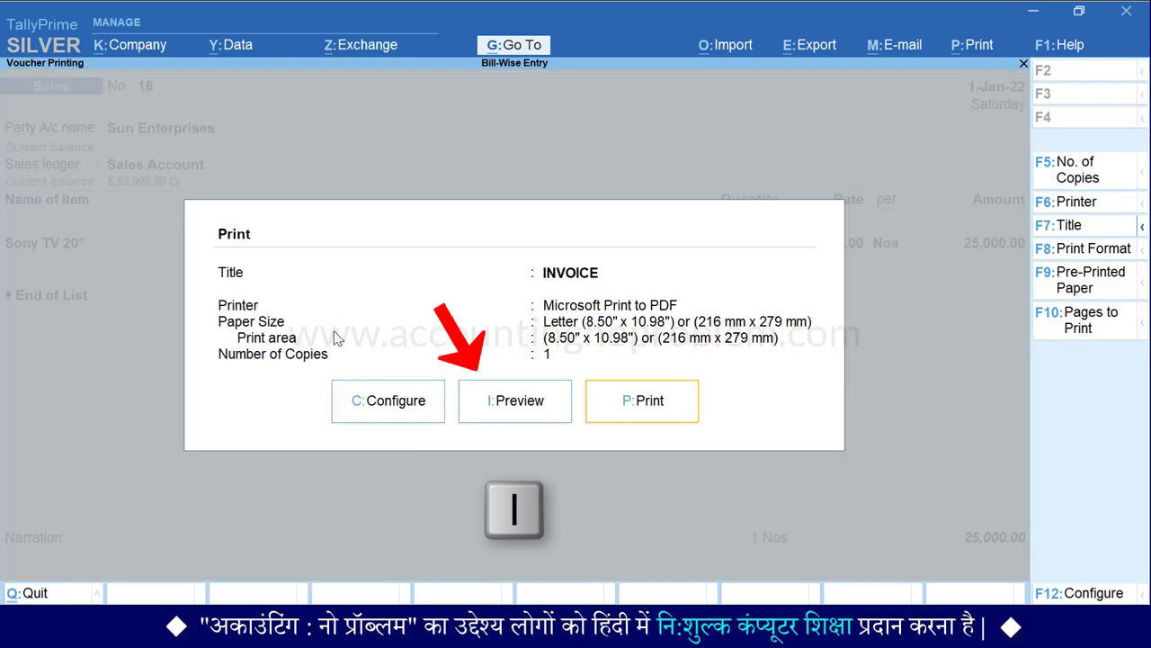
{"action": "key", "text": "alt+z"}
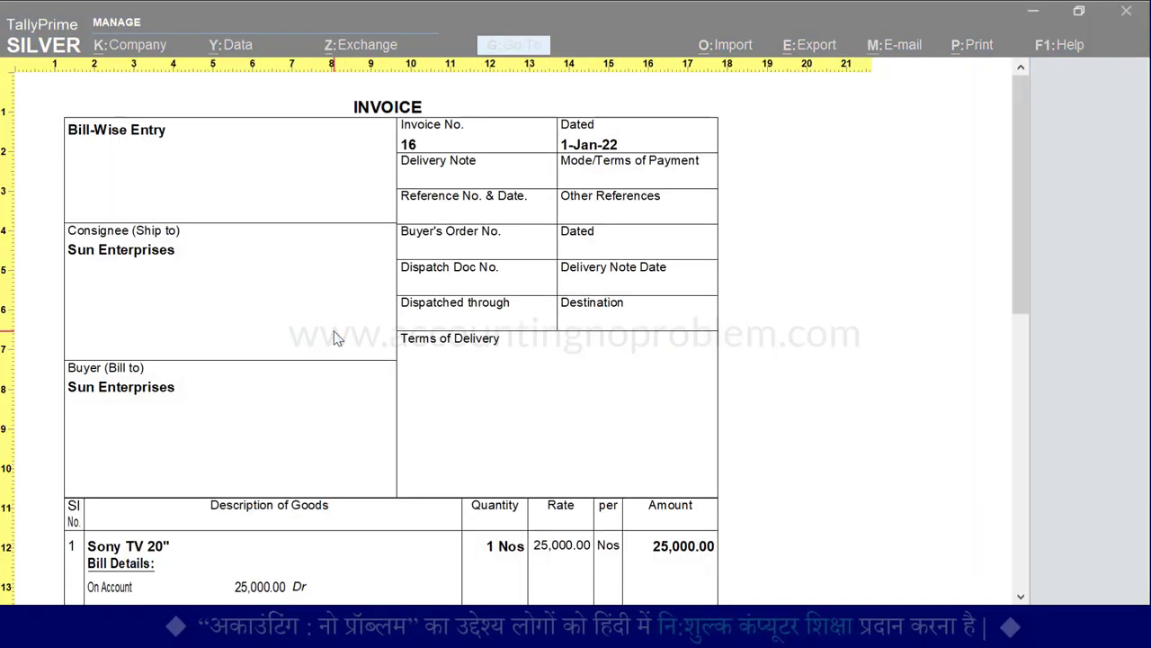
{"action": "left_click_drag", "start_coordinate": [1025, 249], "coordinate": [1025, 309]}
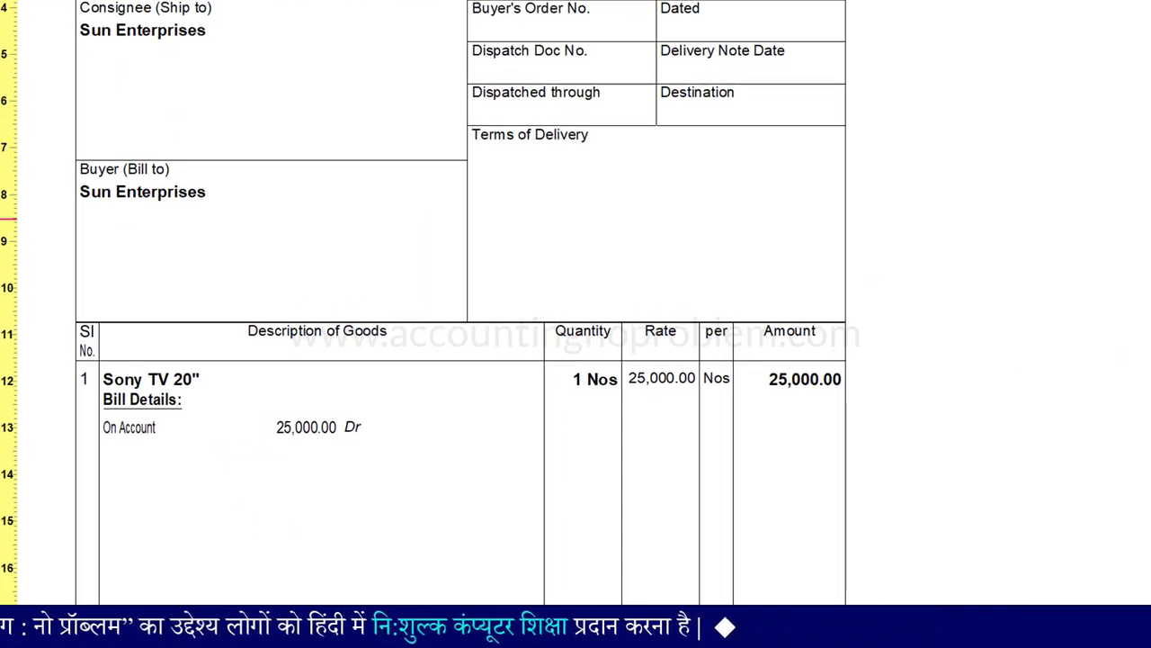
{"action": "key", "text": "Escape"}
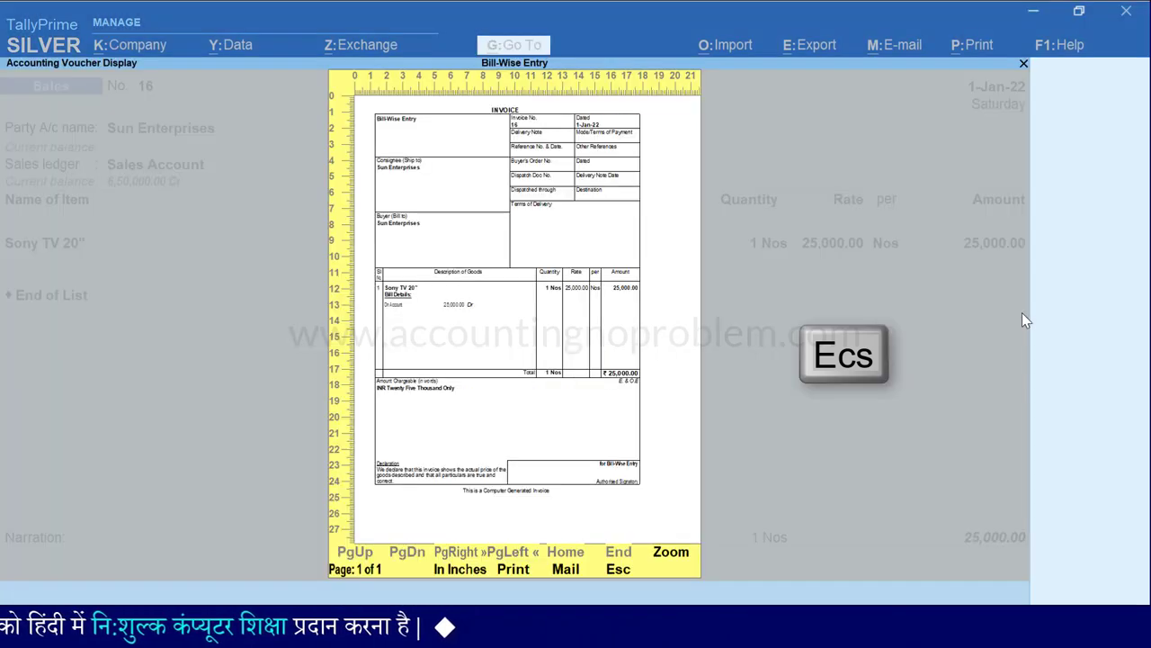
{"action": "key", "text": "Escape"}
{"action": "key", "text": "Escape"}
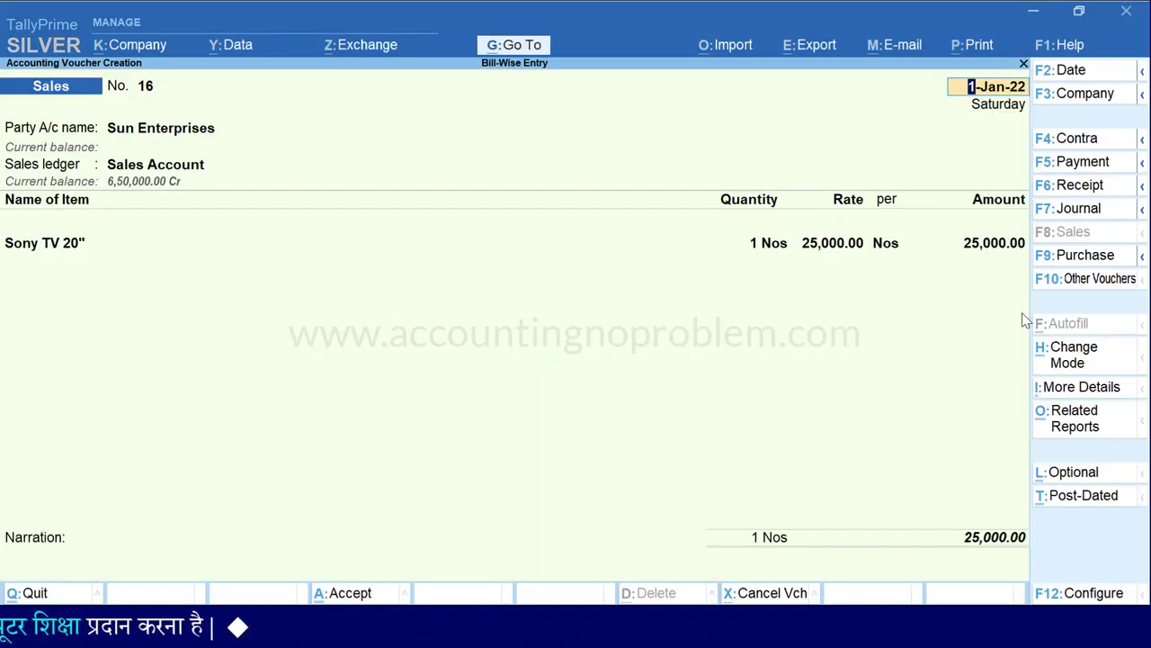
Go through the remaining voucher fields with their existing entries and save the Sun Enterprises sales voucher
{"action": "key", "text": "Return"}
{"action": "key", "text": "Return"}
{"action": "key", "text": "Return"}
{"action": "key", "text": "Return"}
{"action": "key", "text": "Return"}
{"action": "key", "text": "Return"}
{"action": "key", "text": "Return"}
{"action": "key", "text": "Return"}
{"action": "key", "text": "Return"}
{"action": "key", "text": "Return"}
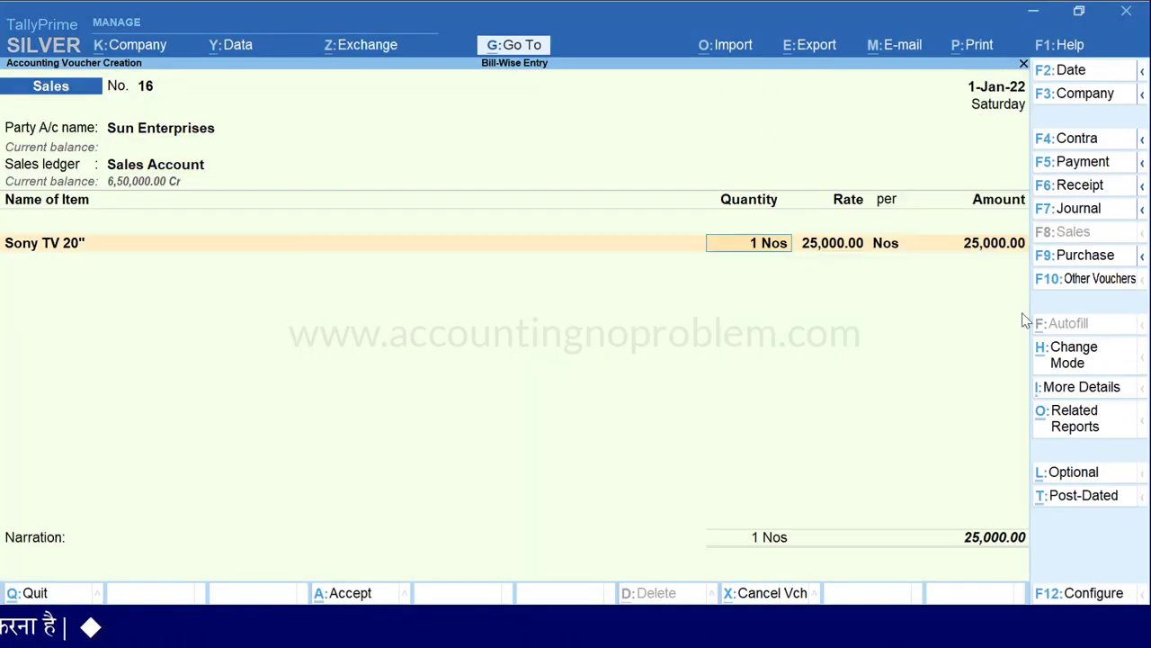
{"action": "key", "text": "Return"}
{"action": "key", "text": "Return"}
{"action": "key", "text": "Return"}
{"action": "key", "text": "Return"}
{"action": "key", "text": "Return"}
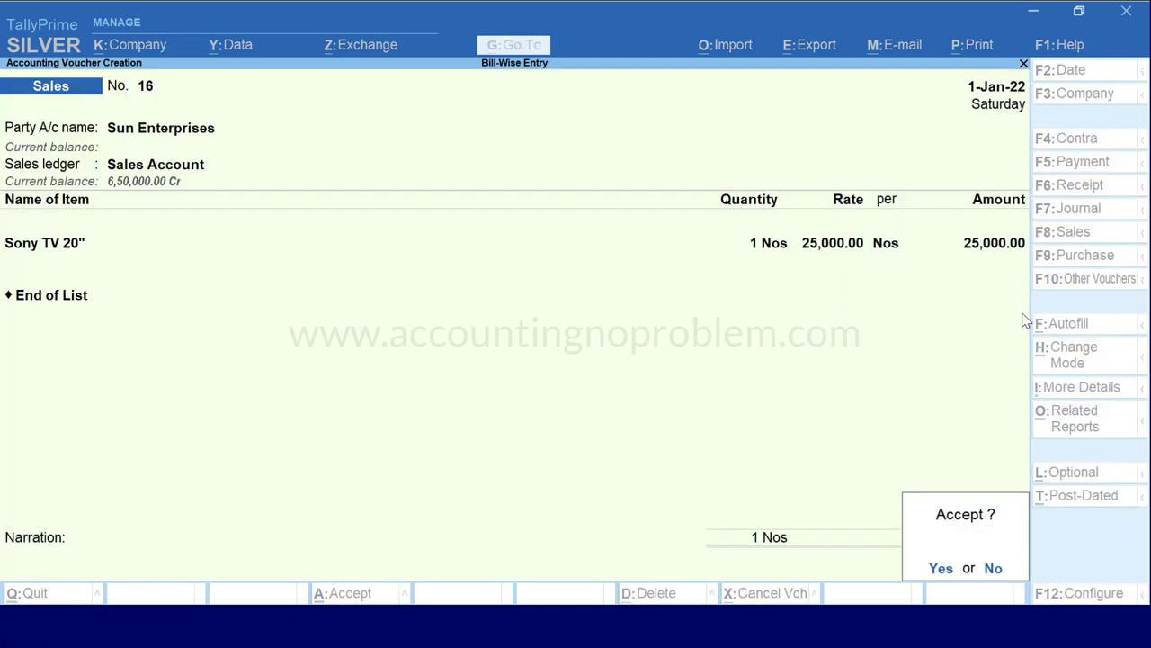
{"action": "key", "text": "Return"}
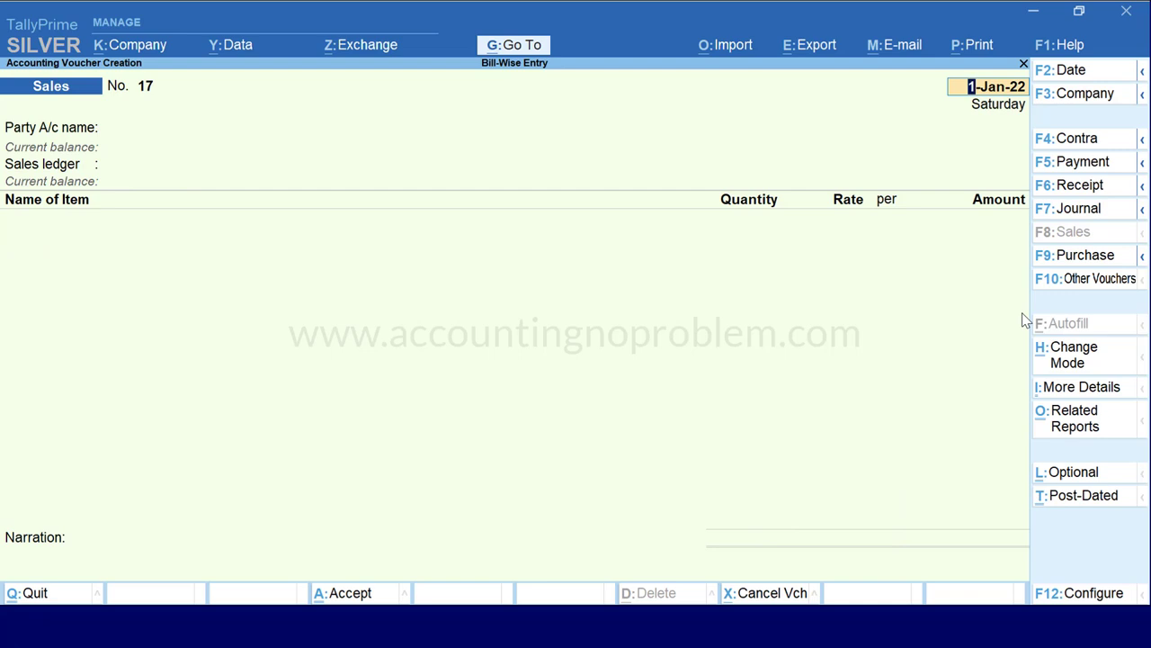
Reopen the saved Sun Enterprises voucher, check its enlarged print preview for credit days, and return to the print options
{"action": "key", "text": "Page_Up"}
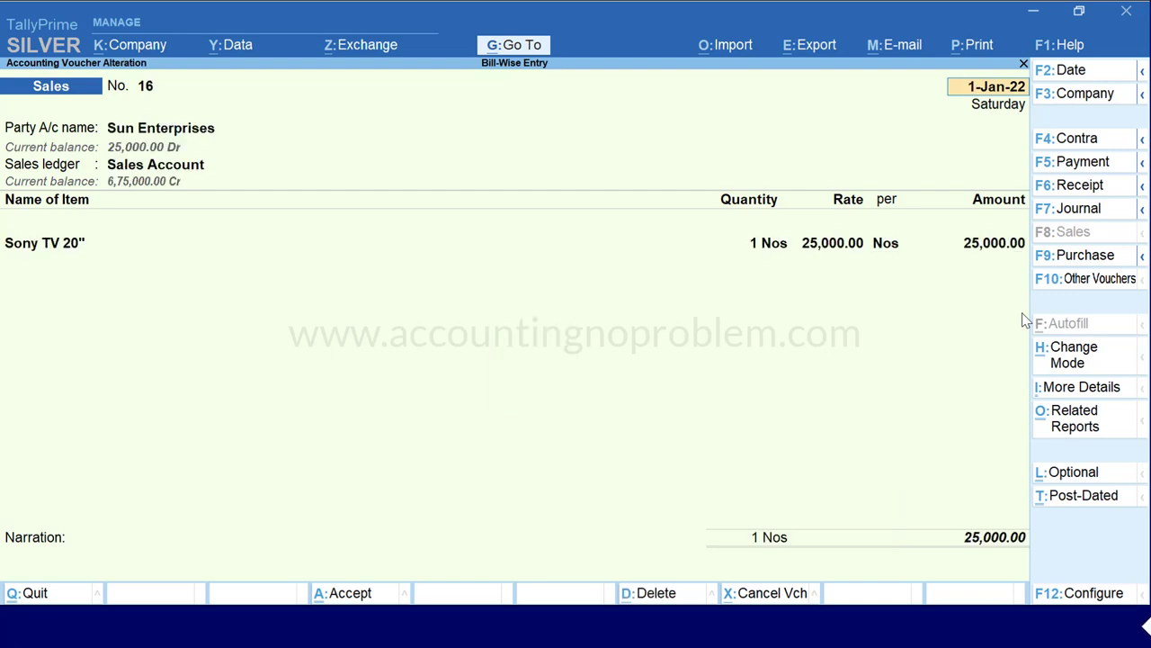
{"action": "key", "text": "ctrl+p"}
{"action": "key", "text": "i"}
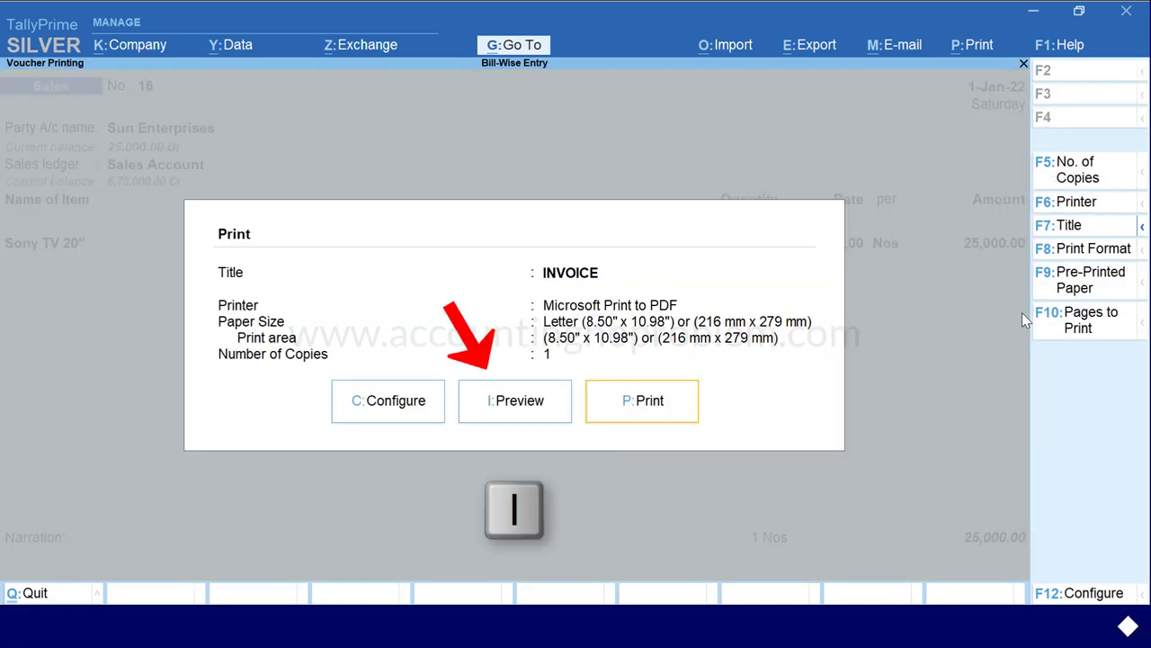
{"action": "key", "text": "alt+z"}
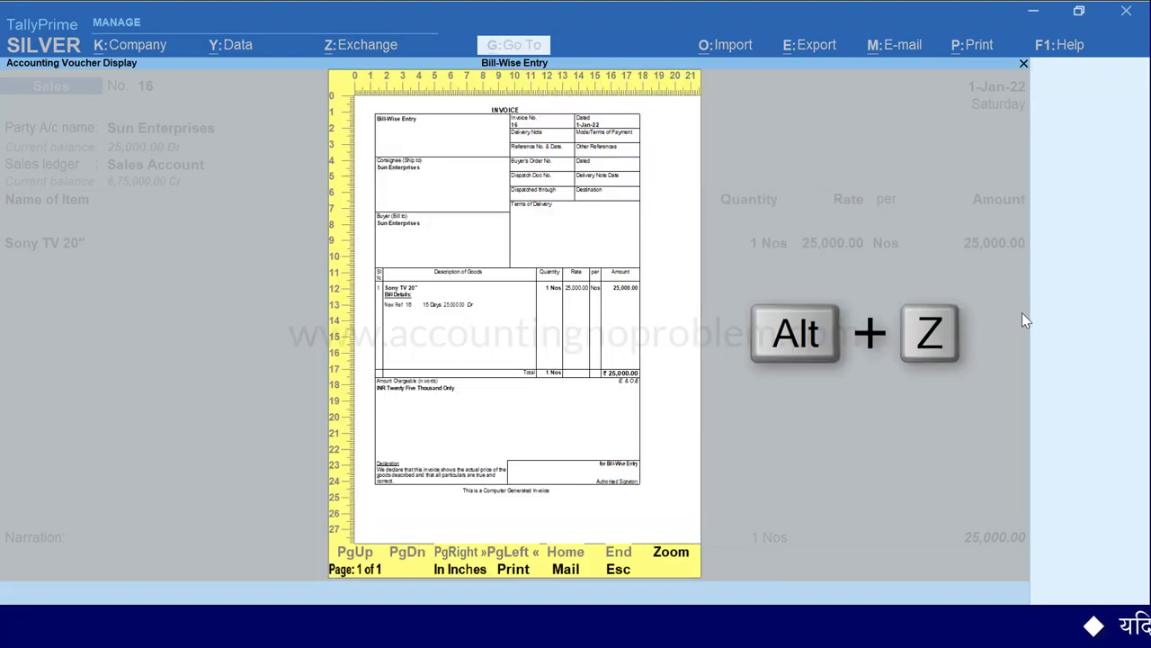
{"action": "scroll", "coordinate": [1023, 224], "scroll_direction": "down", "scroll_amount": 3}
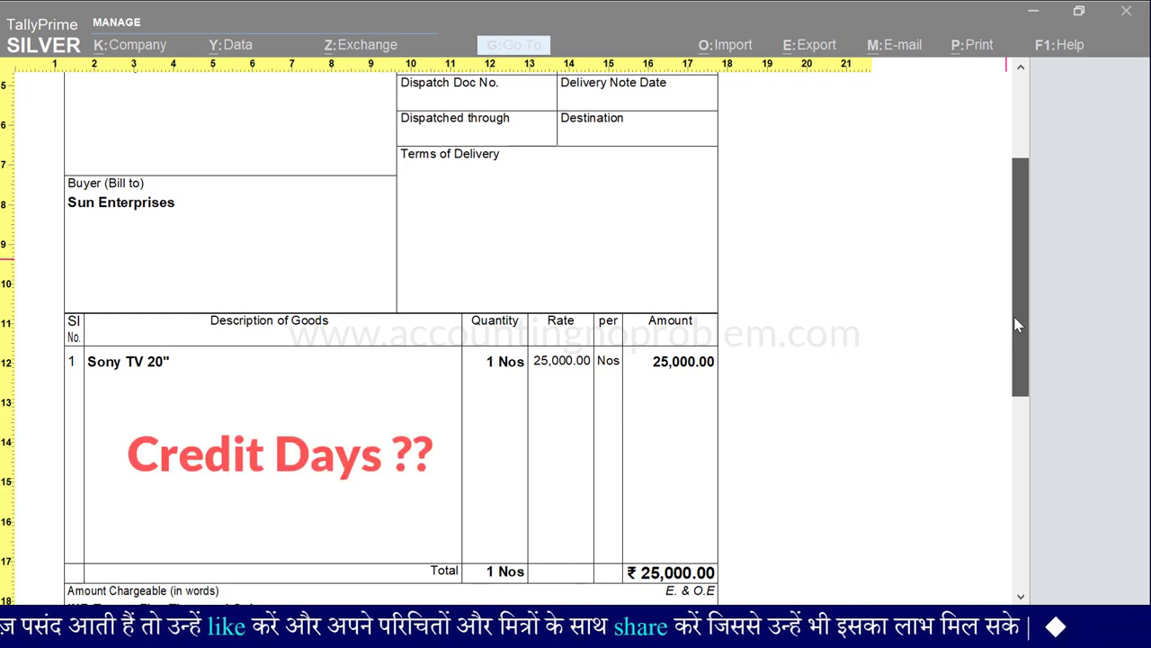
{"action": "key", "text": "Escape"}
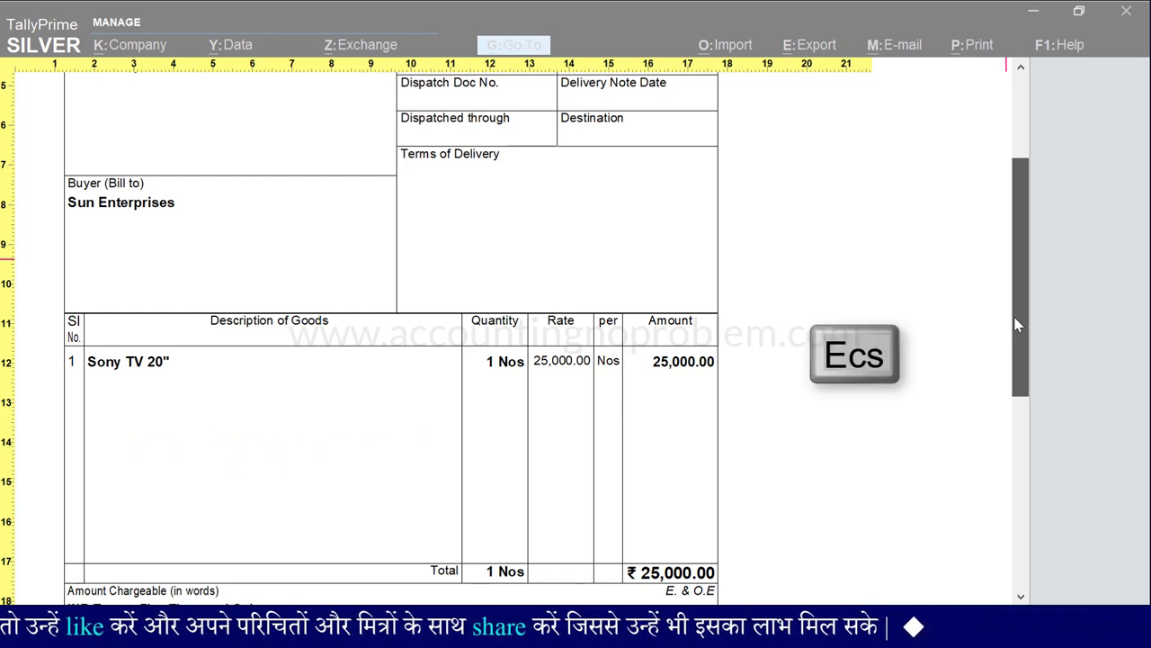
{"action": "key", "text": "Escape"}
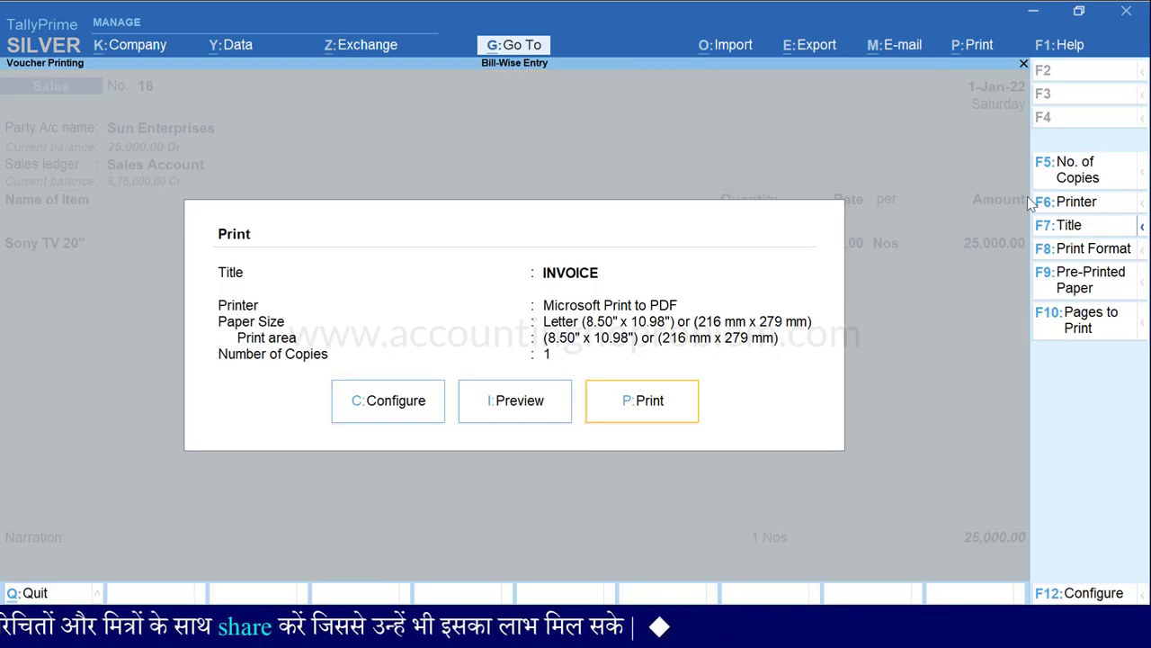
Set Show Bill-wise details to Yes in the invoice's print configuration
{"action": "key", "text": "c"}
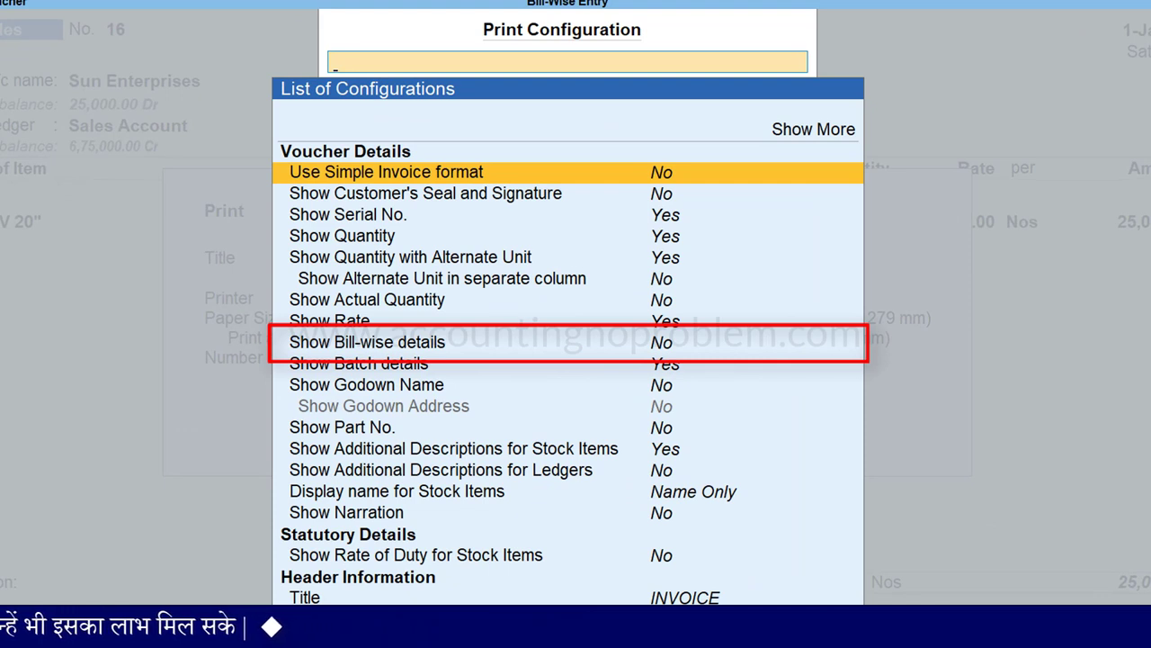
{"action": "key", "text": "Down"}
{"action": "key", "text": "Down"}
{"action": "key", "text": "Down"}
{"action": "key", "text": "Down"}
{"action": "key", "text": "Down"}
{"action": "key", "text": "Down"}
{"action": "key", "text": "Down"}
{"action": "key", "text": "Down"}
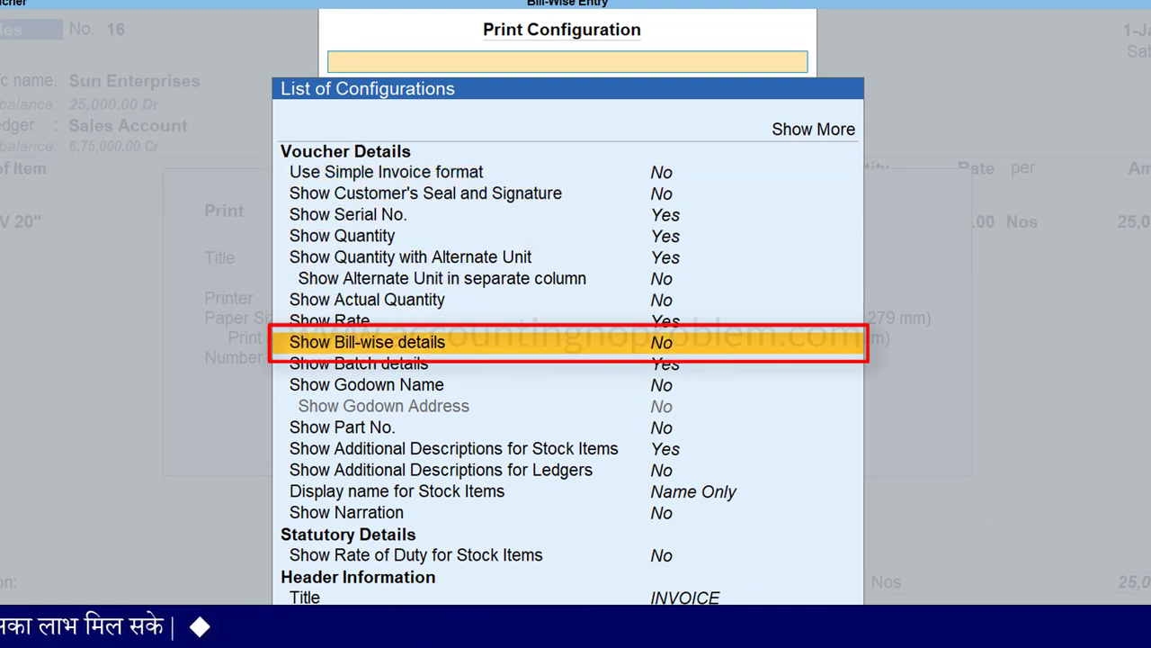
{"action": "key", "text": "Return"}
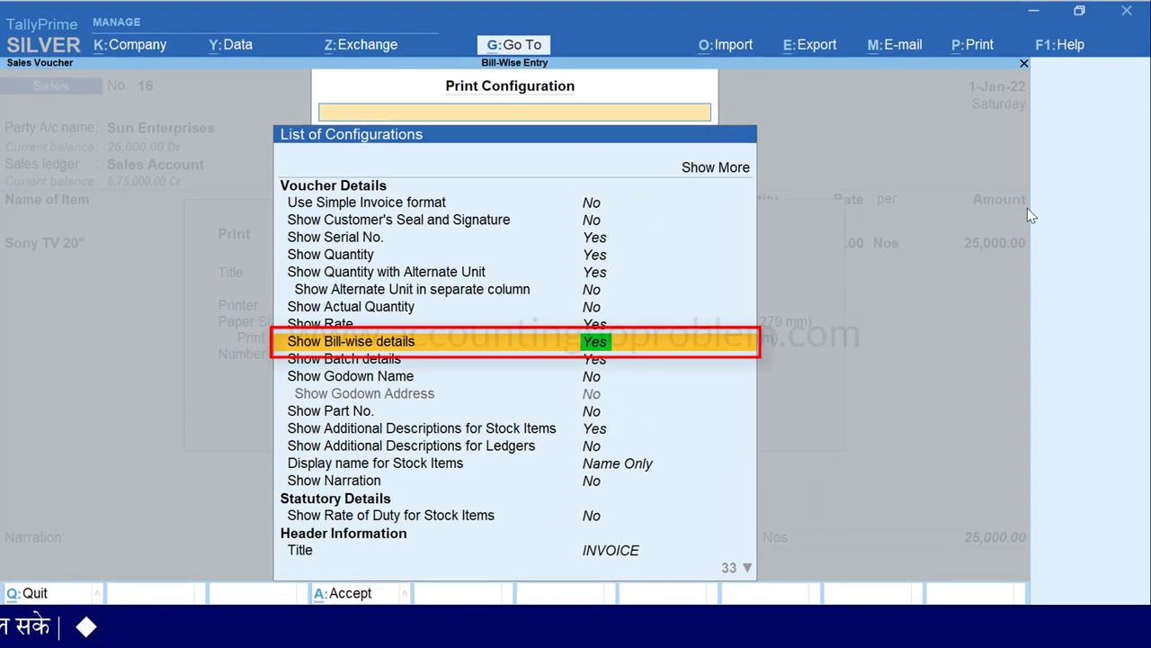
{"action": "key", "text": "Escape"}
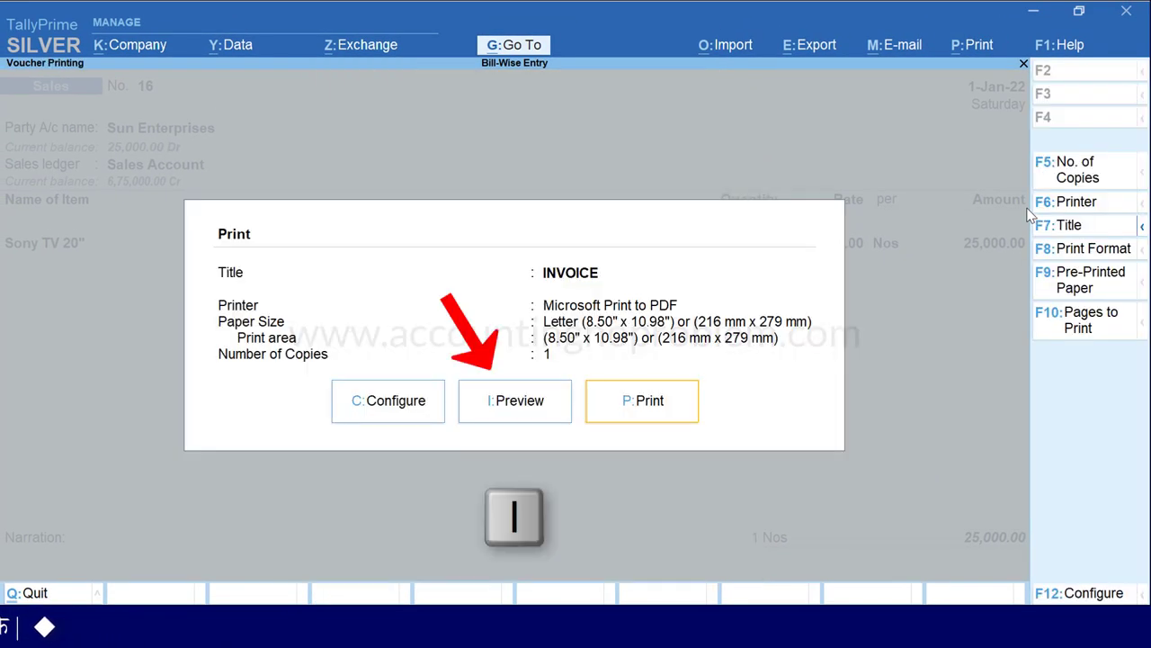
Preview the invoice again, check the bill details and the Mode/Terms of Payment field, and return to the voucher
{"action": "key", "text": "i"}
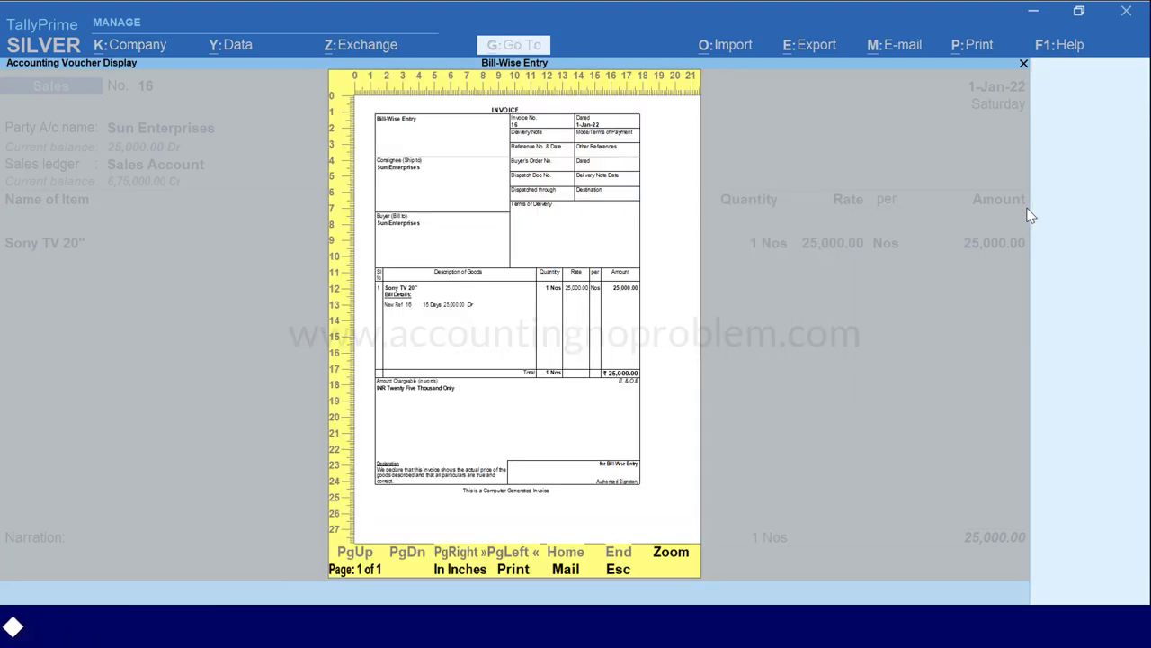
{"action": "key", "text": "alt+z"}
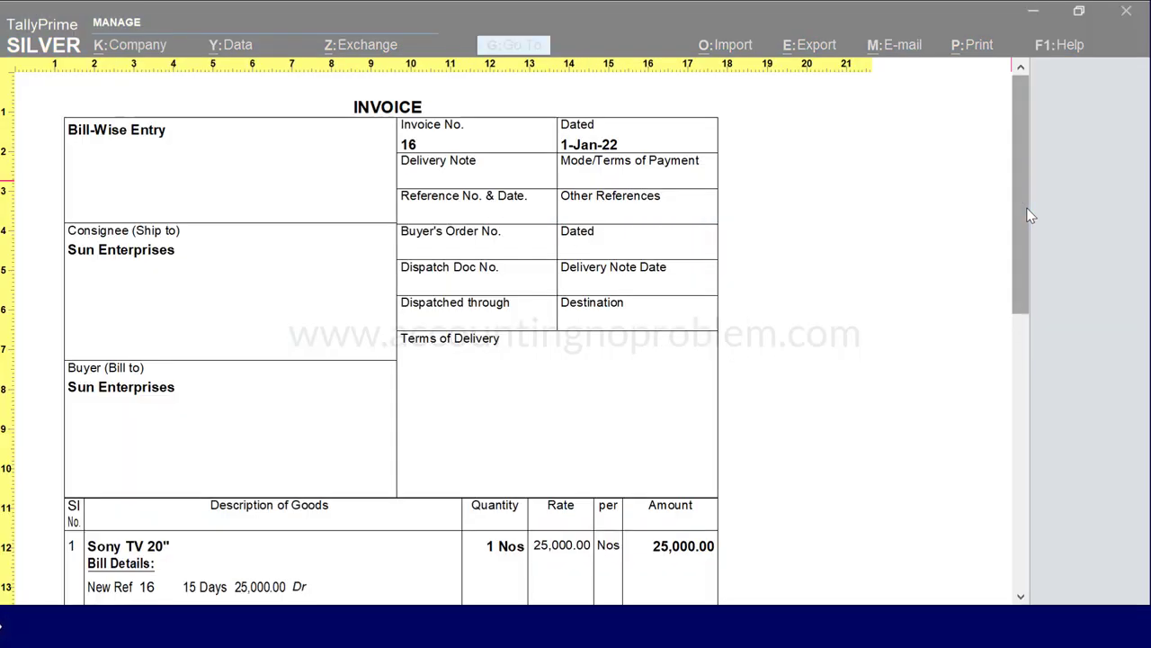
{"action": "left_click_drag", "start_coordinate": [1031, 216], "coordinate": [1030, 267]}
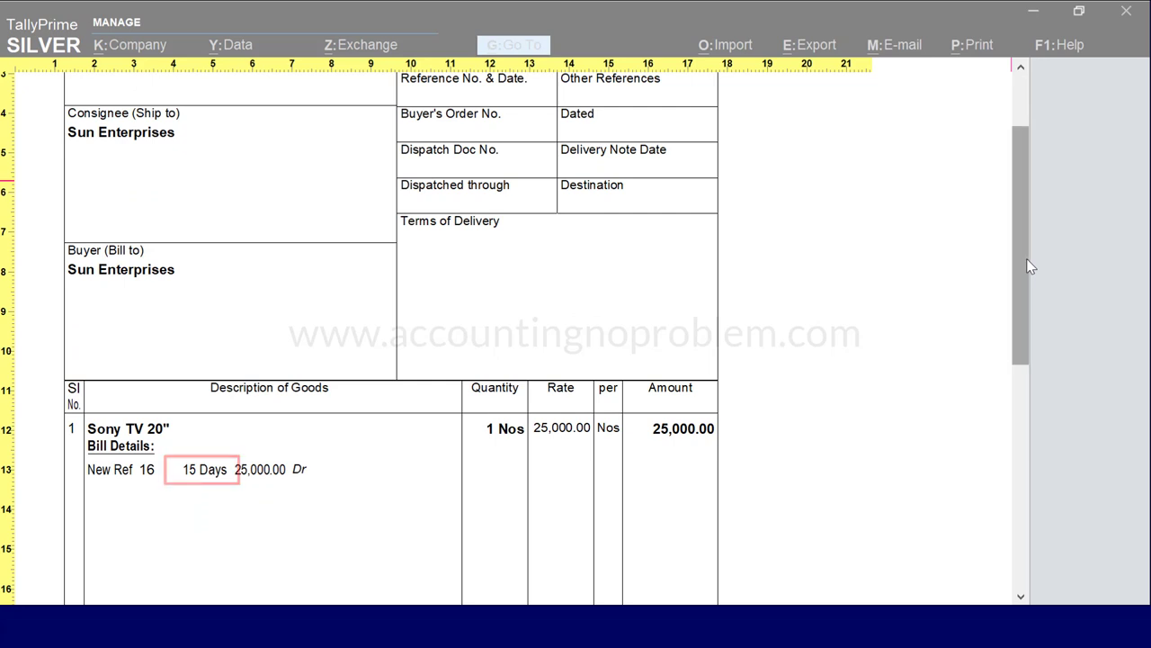
{"action": "left_click_drag", "start_coordinate": [1031, 267], "coordinate": [1020, 187]}
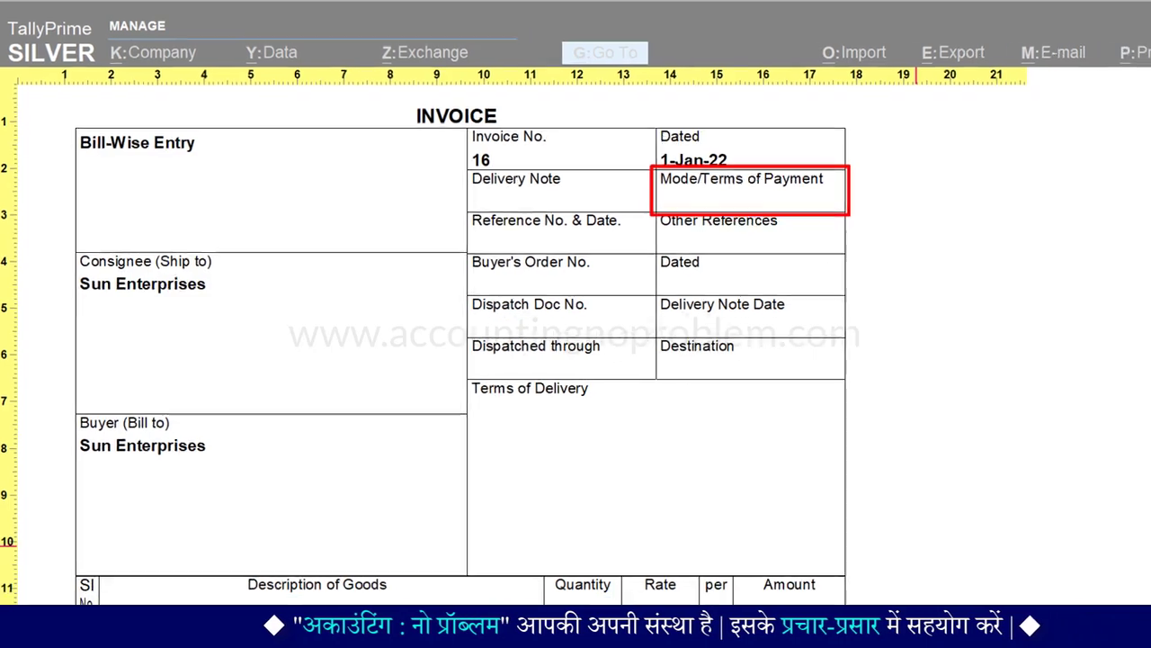
{"action": "key", "text": "Escape"}
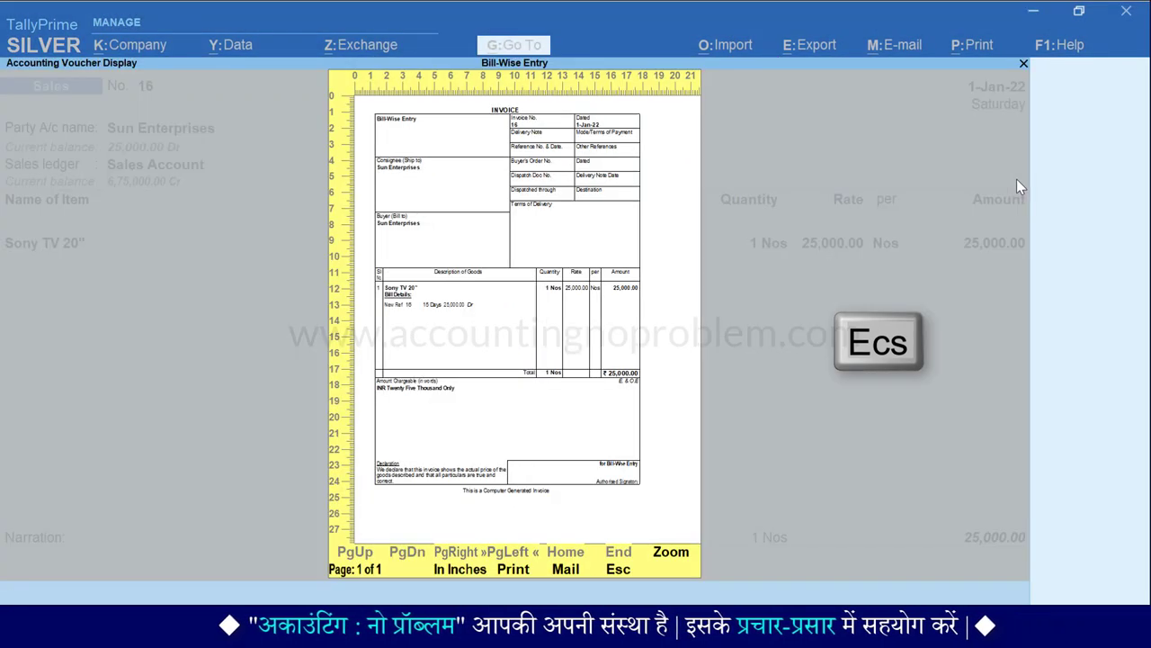
{"action": "key", "text": "Escape"}
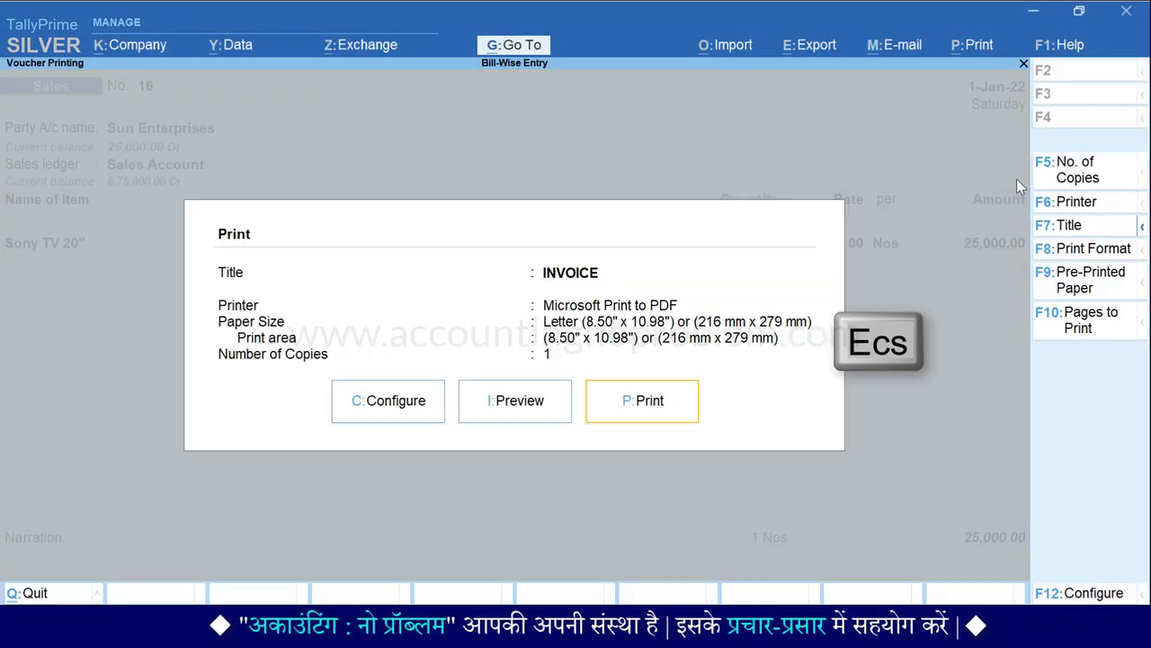
{"action": "key", "text": "Escape"}
Move on to a blank sales voucher and set Provide Dispatch, Order, and Export details and Provide Order details to Yes in its configuration
{"action": "key", "text": "Page_Down"}
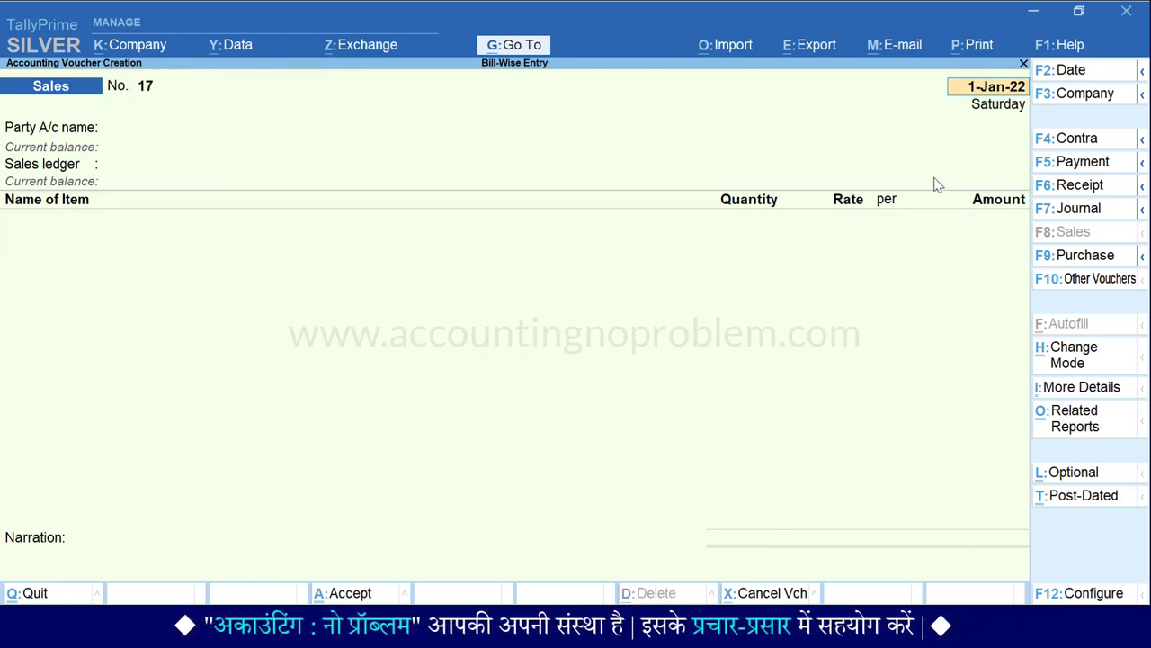
{"action": "key", "text": "F12"}
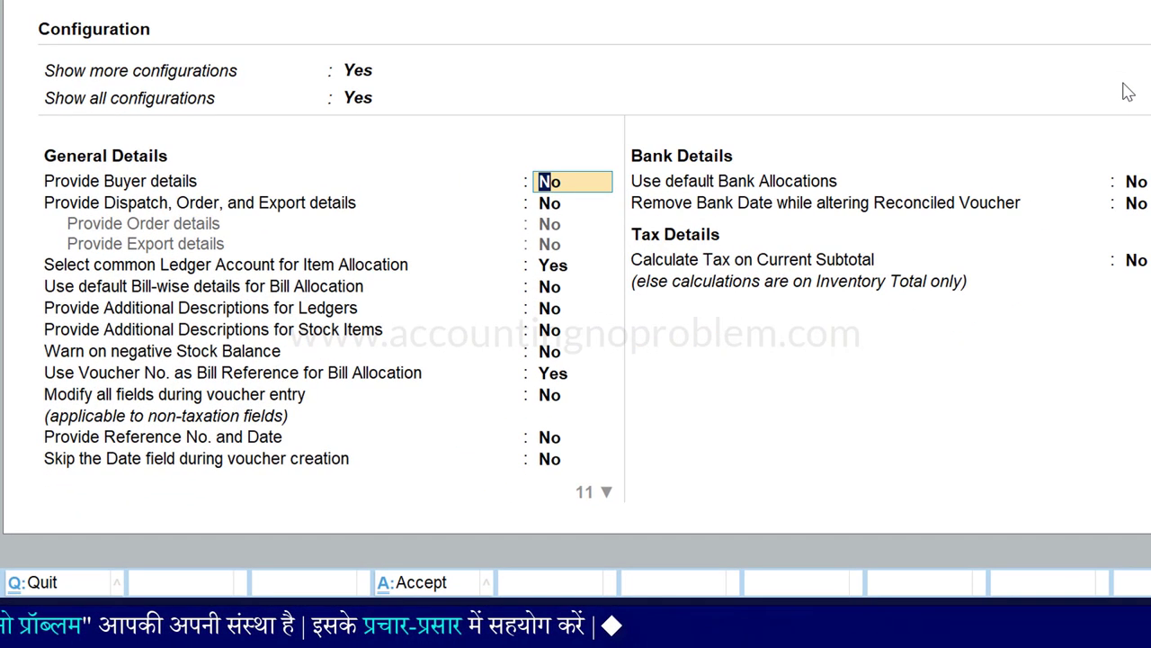
{"action": "key", "text": "Return"}
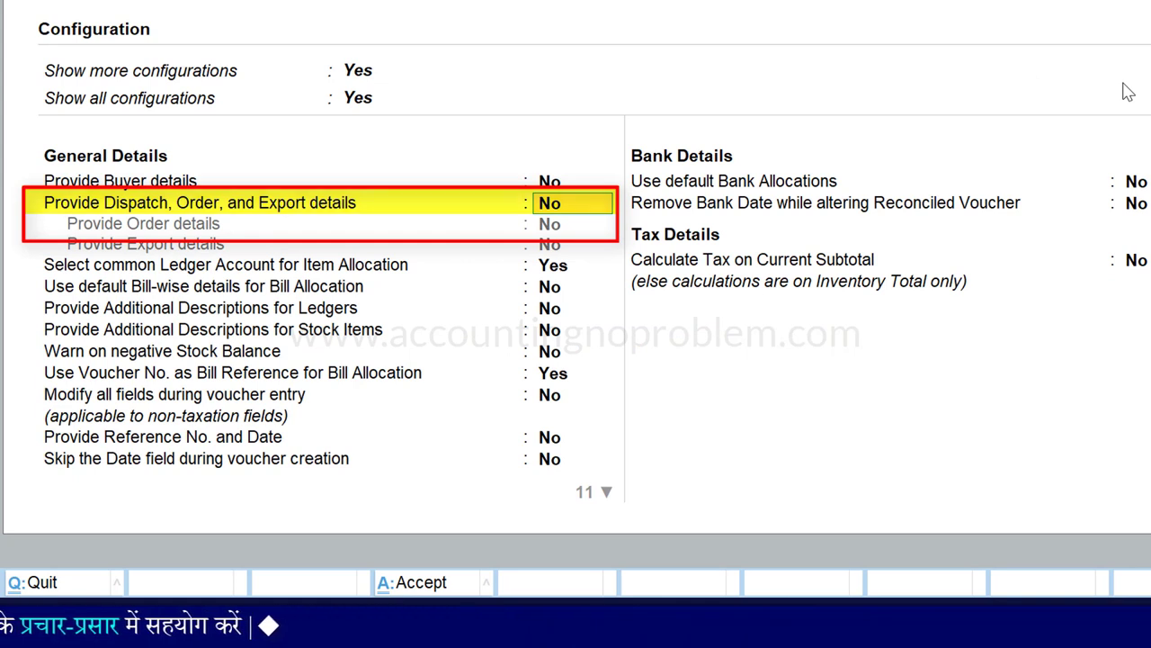
{"action": "key", "text": "Return"}
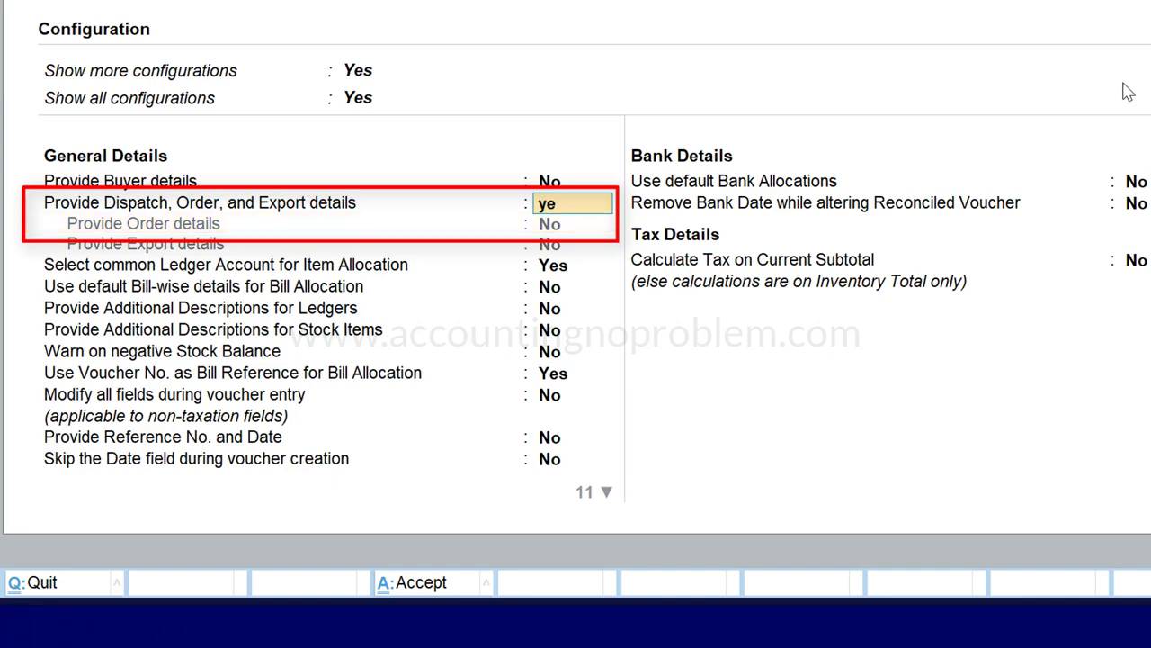
{"action": "type", "text": "yes"}
{"action": "key", "text": "Return"}
{"action": "type", "text": "ye"}
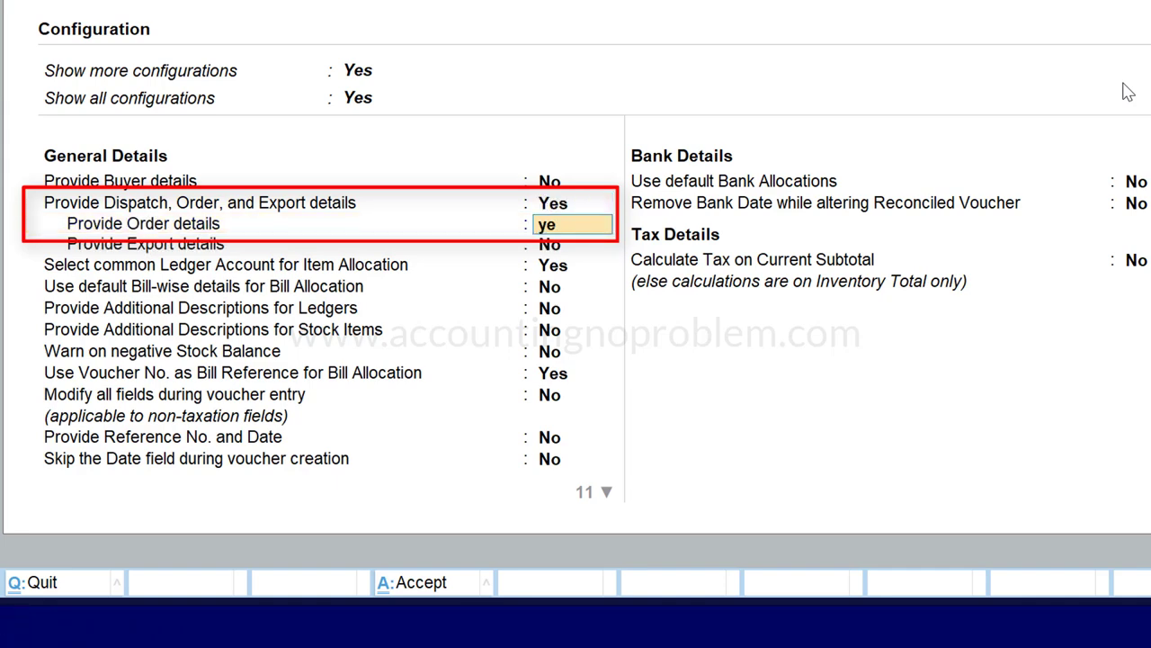
{"action": "type", "text": "s"}
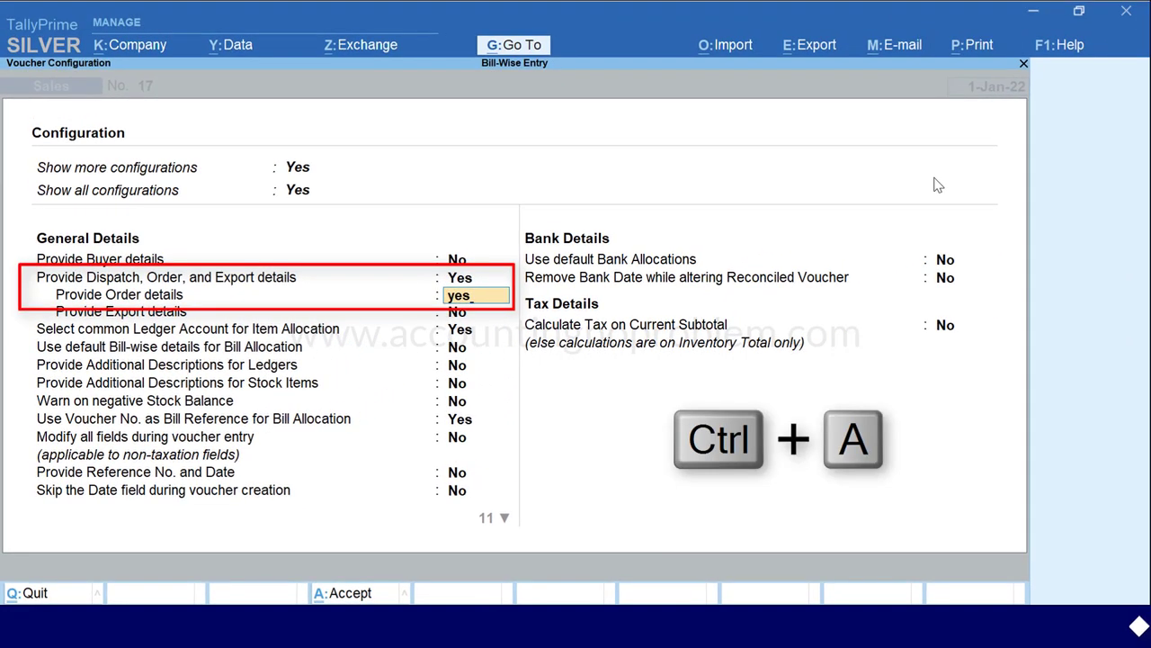
{"action": "key", "text": "ctrl+a"}
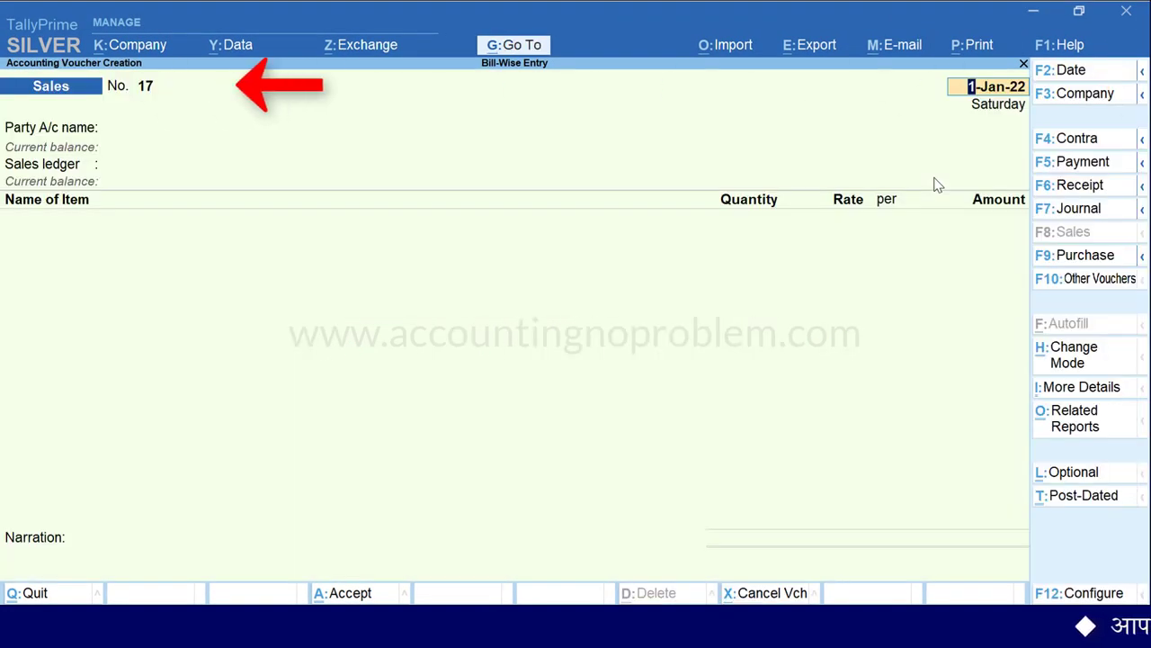
Keep the voucher date 1-Jan-22 and choose Sun Enterprises as the party account
{"action": "key", "text": "Return"}
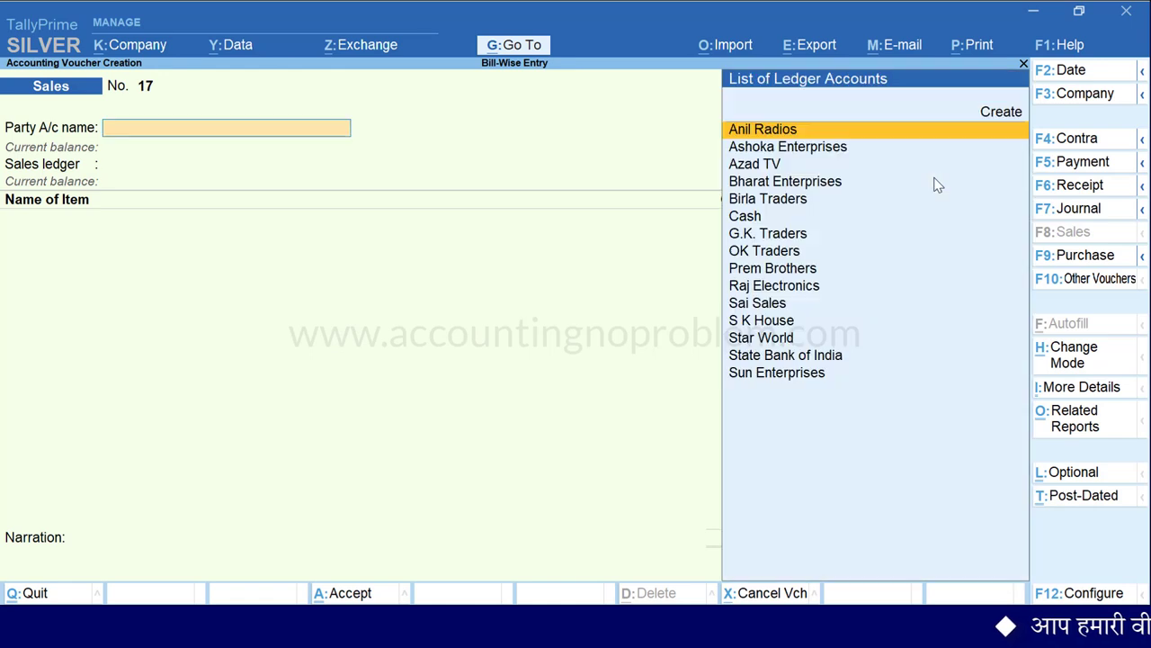
{"action": "type", "text": "S"}
{"action": "key", "text": "Down"}
{"action": "key", "text": "Down"}
{"action": "key", "text": "Down"}
{"action": "key", "text": "Down"}
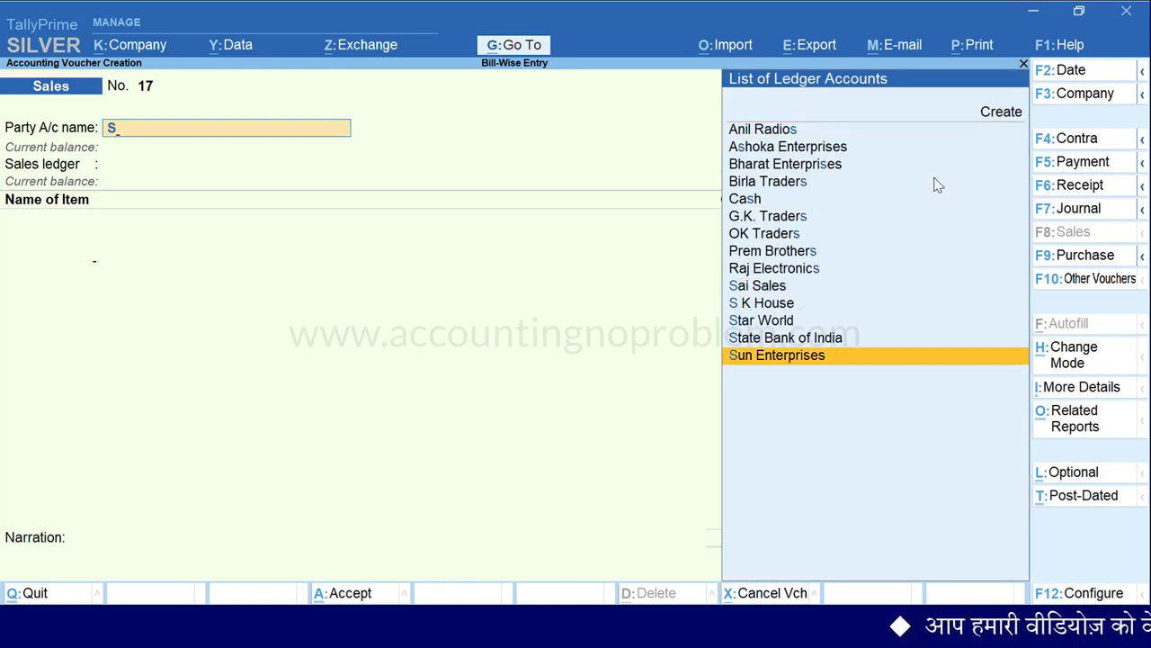
{"action": "key", "text": "Return"}
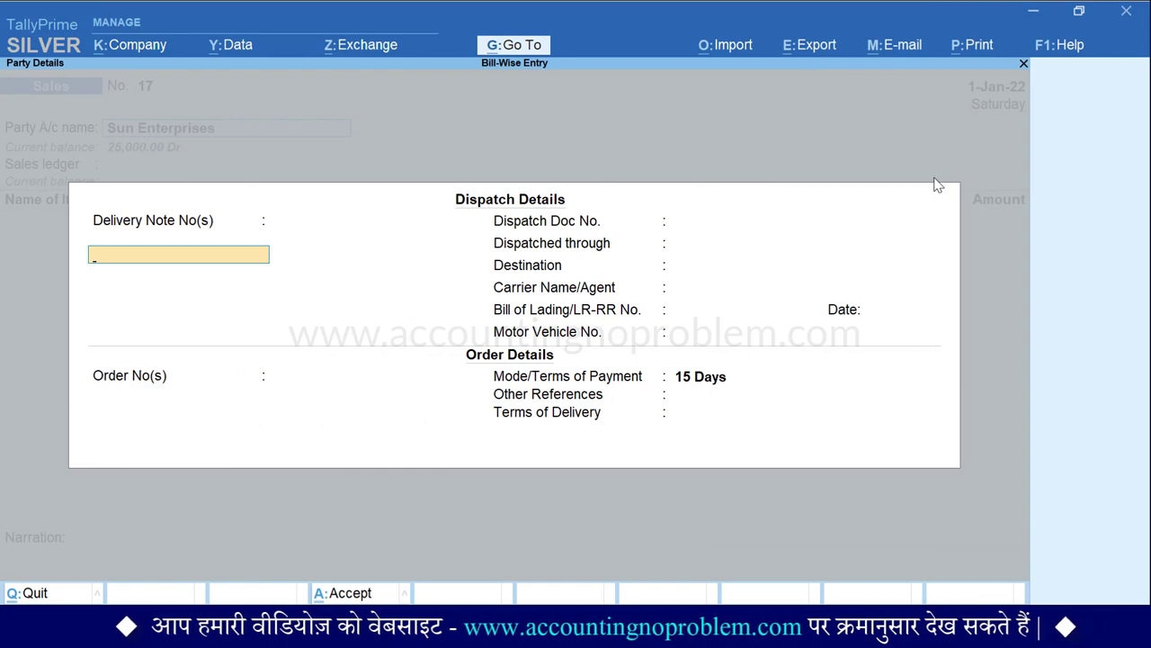
Leave the dispatch details blank, set Mode/Terms of Payment to 31-01-22, and accept the order details
{"action": "key", "text": "Return"}
{"action": "key", "text": "Return"}
{"action": "key", "text": "Return"}
{"action": "key", "text": "Return"}
{"action": "key", "text": "Return"}
{"action": "key", "text": "Return"}
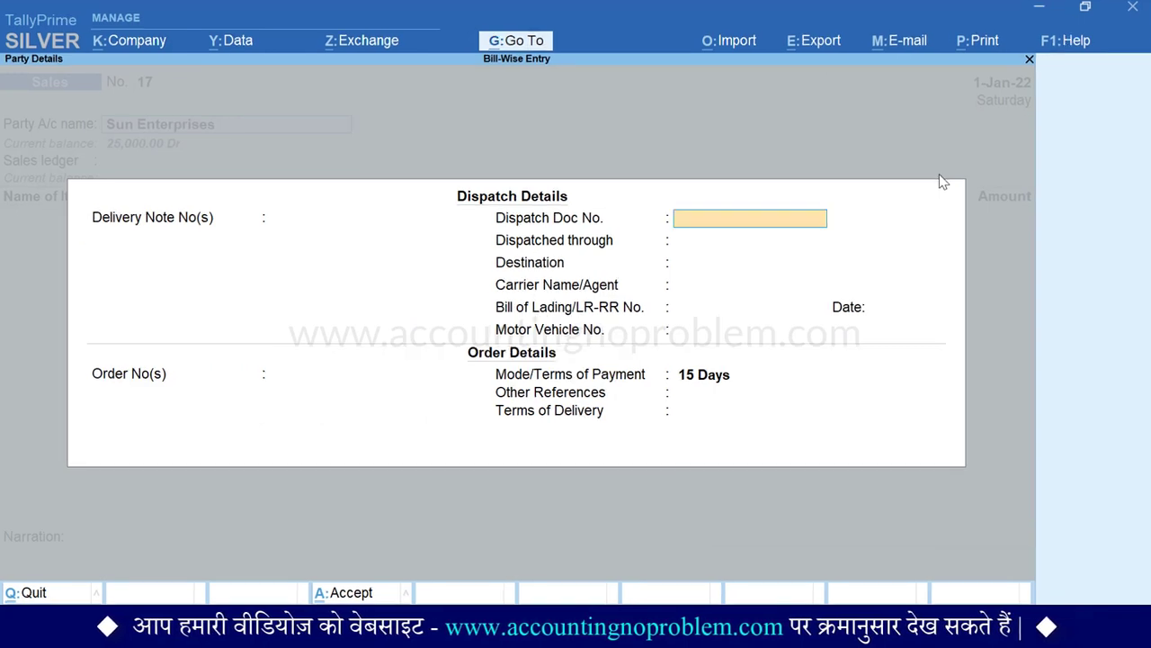
{"action": "key", "text": "Return"}
{"action": "key", "text": "Return"}
{"action": "key", "text": "Return"}
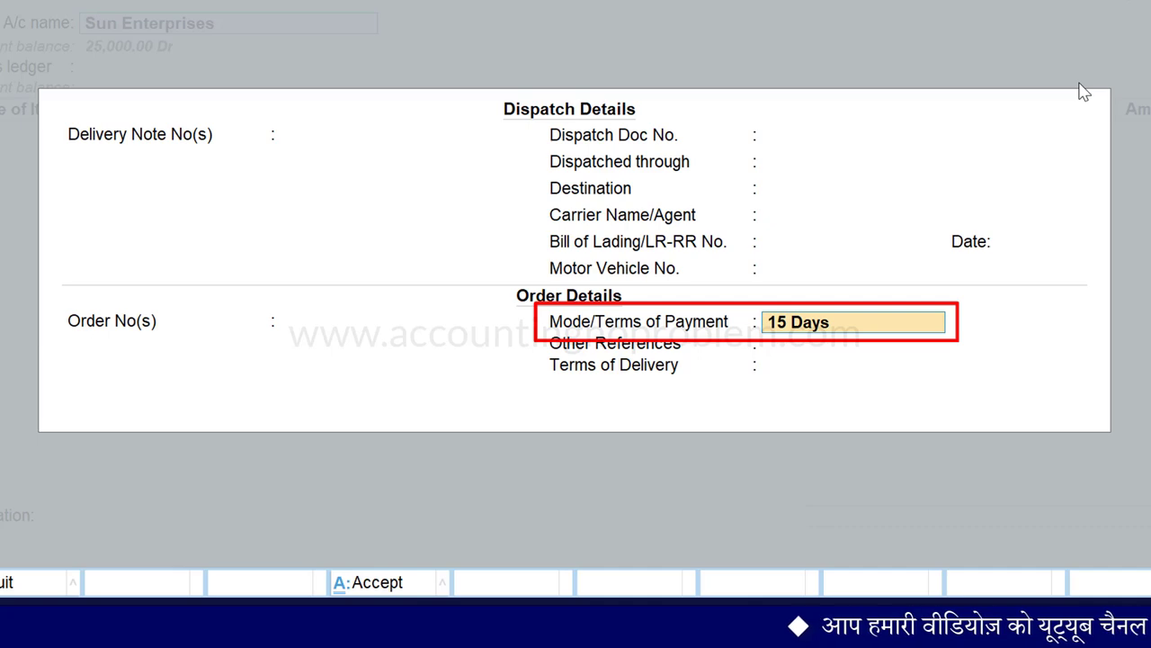
{"action": "type", "text": "31-01-22"}
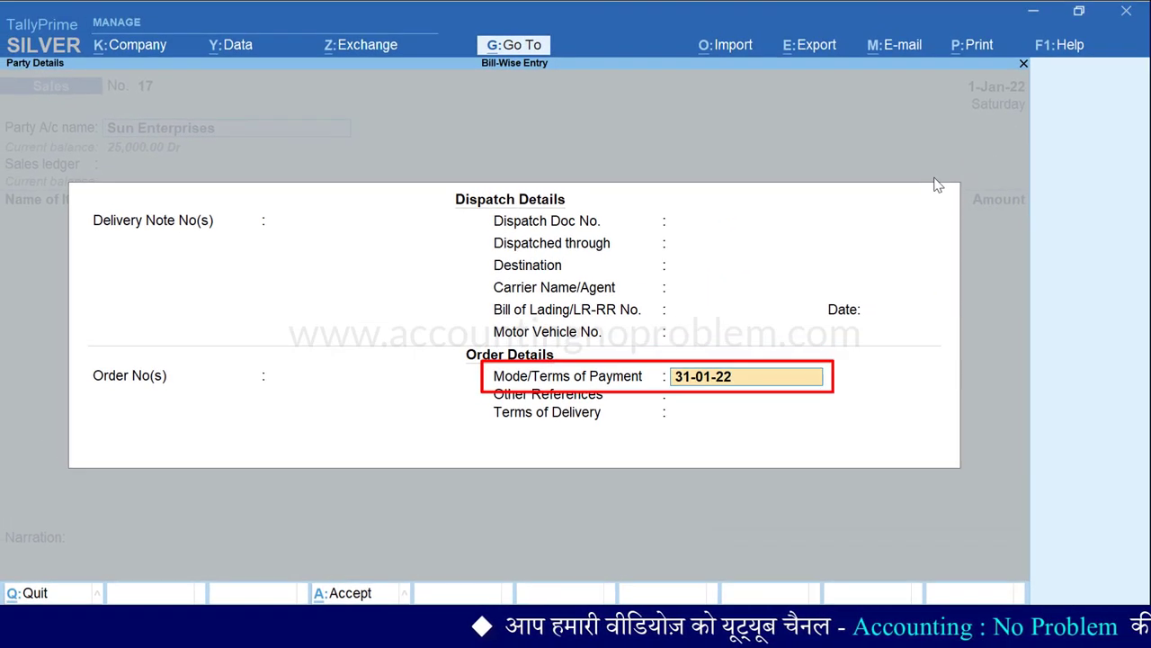
{"action": "key", "text": "Return"}
{"action": "key", "text": "Return"}
{"action": "key", "text": "Return"}
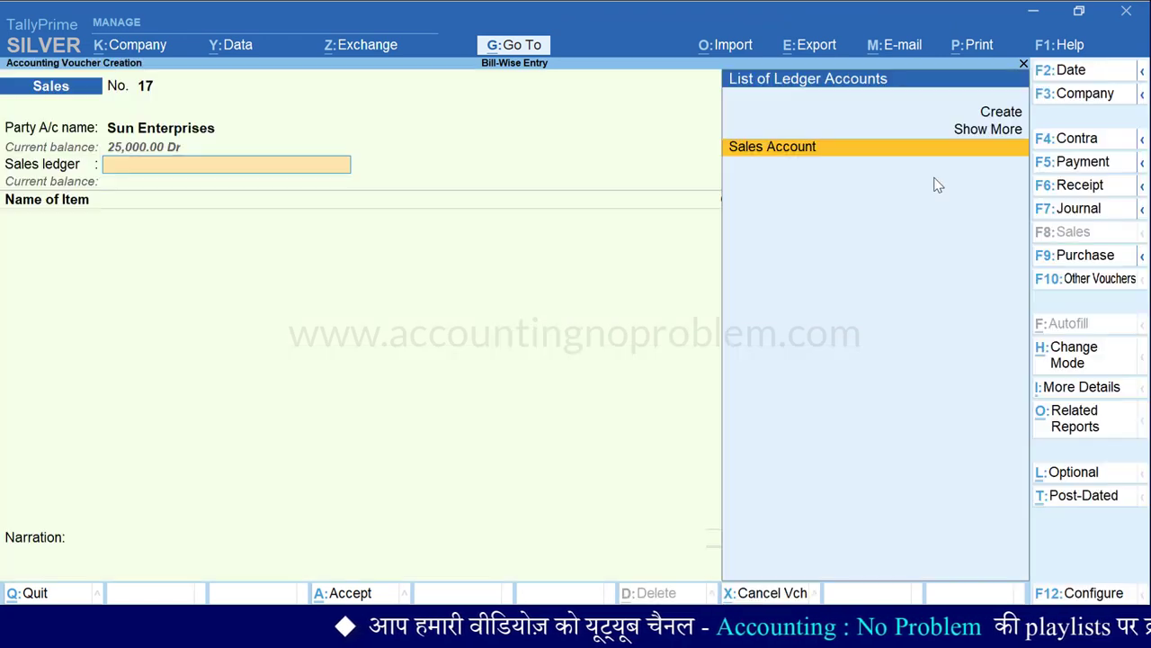
Choose Sales Account as the sales ledger and add 1 Nos of Sony TV 20" at the rate of 25,000.00
{"action": "key", "text": "Return"}
{"action": "key", "text": "Return"}
{"action": "type", "text": "1"}
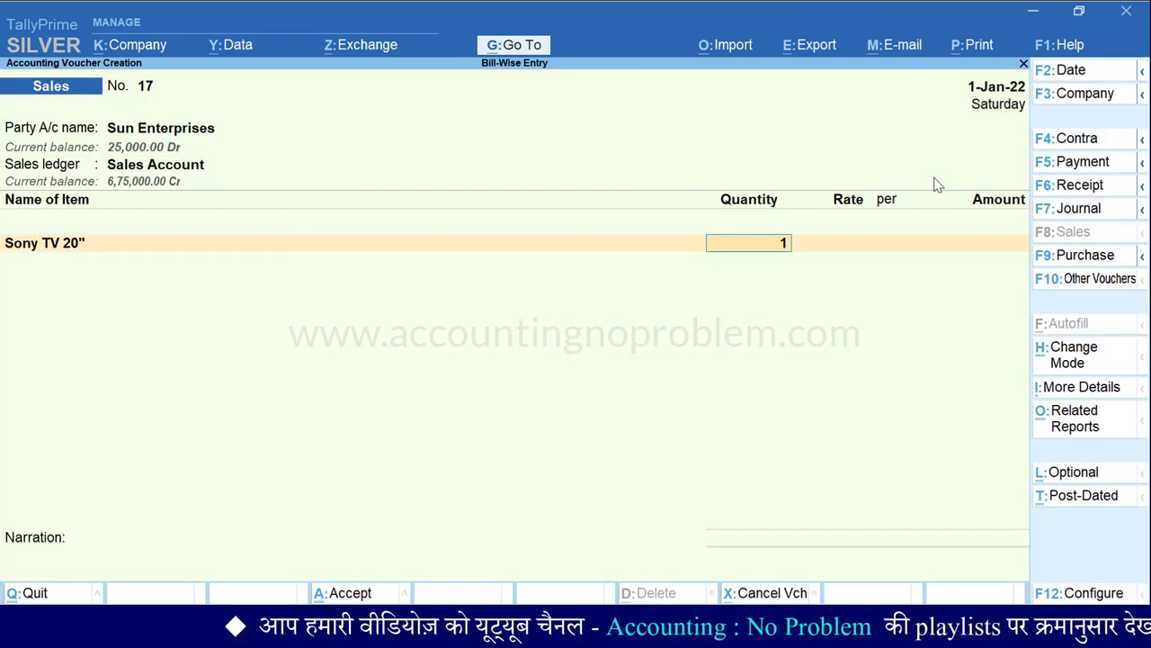
{"action": "key", "text": "Return"}
{"action": "key", "text": "Return"}
{"action": "key", "text": "Return"}
{"action": "key", "text": "Return"}
{"action": "key", "text": "Return"}
{"action": "key", "text": "Return"}
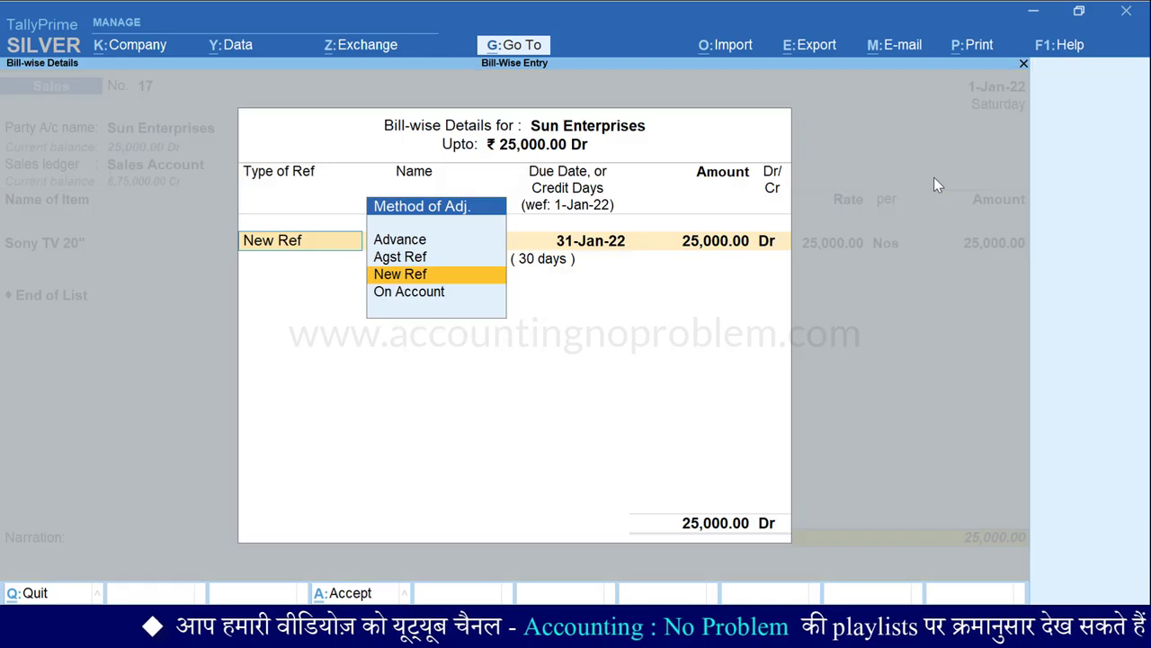
Record the bill as New Ref 17 due 31-Jan-22 for 25,000.00 Dr, leave the narration blank, and save the sales voucher
{"action": "key", "text": "Return"}
{"action": "key", "text": "Return"}
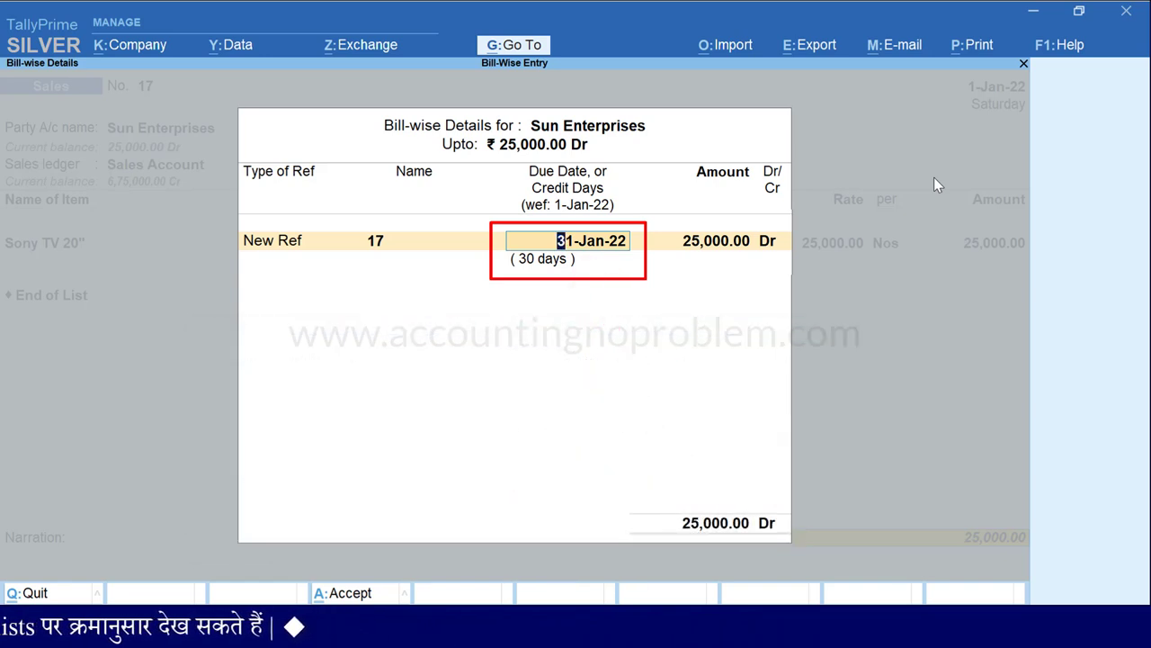
{"action": "key", "text": "Return"}
{"action": "key", "text": "Return"}
{"action": "key", "text": "Return"}
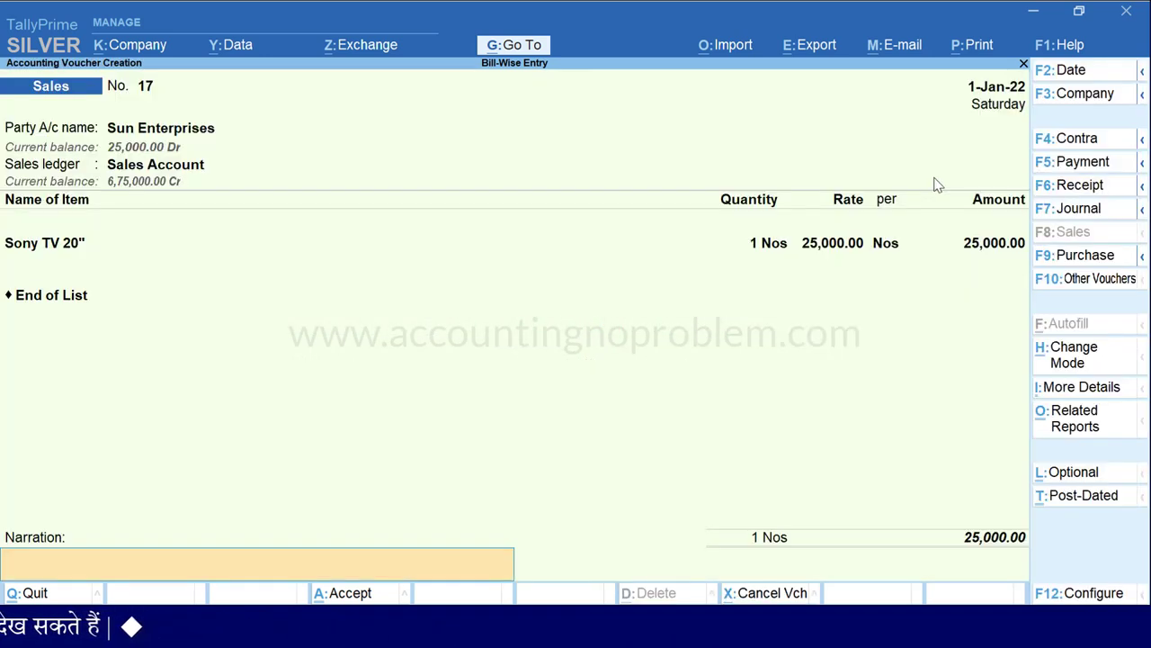
{"action": "key", "text": "Return"}
{"action": "key", "text": "Return"}
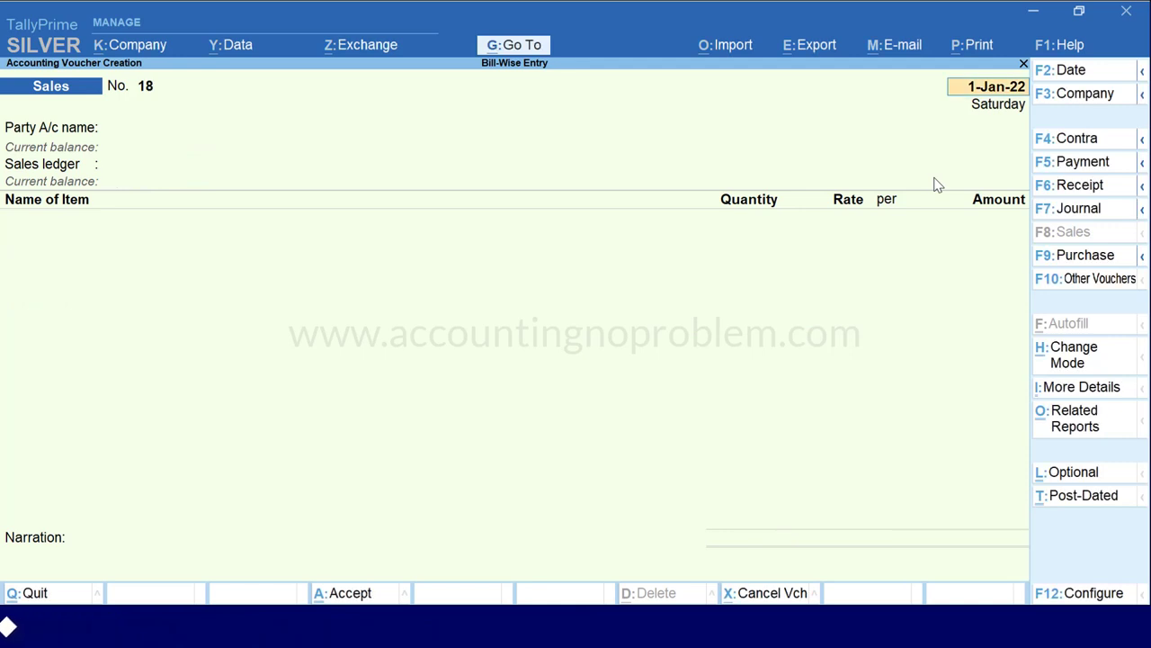
Reopen the saved Sun Enterprises voucher and check the Mode/Terms of Payment and bill details in its enlarged print preview
{"action": "key", "text": "Page_Up"}
{"action": "key", "text": "ctrl+p"}
{"action": "key", "text": "i"}
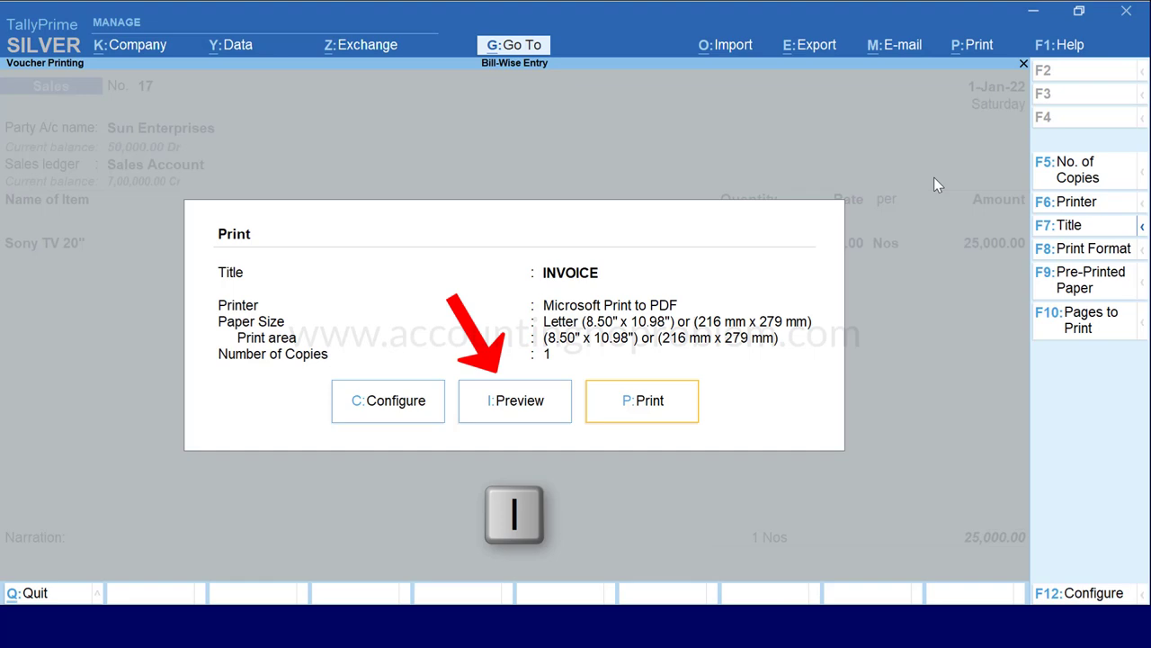
{"action": "key", "text": "alt+z"}
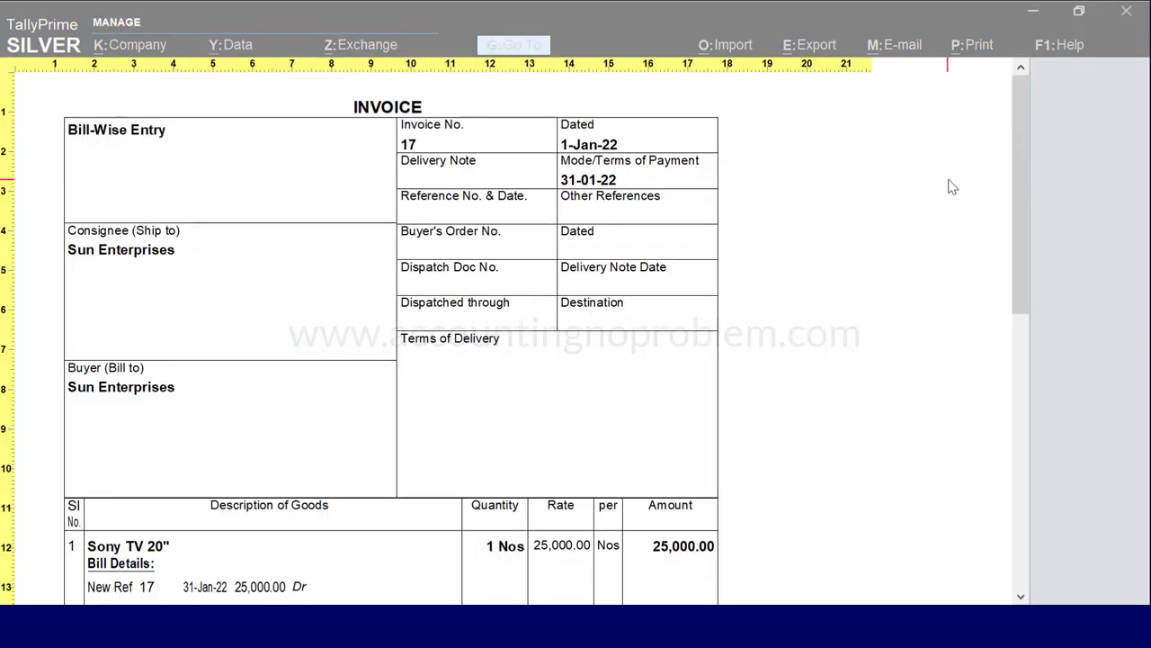
{"action": "scroll", "coordinate": [1017, 189], "scroll_direction": "down", "scroll_amount": 2}
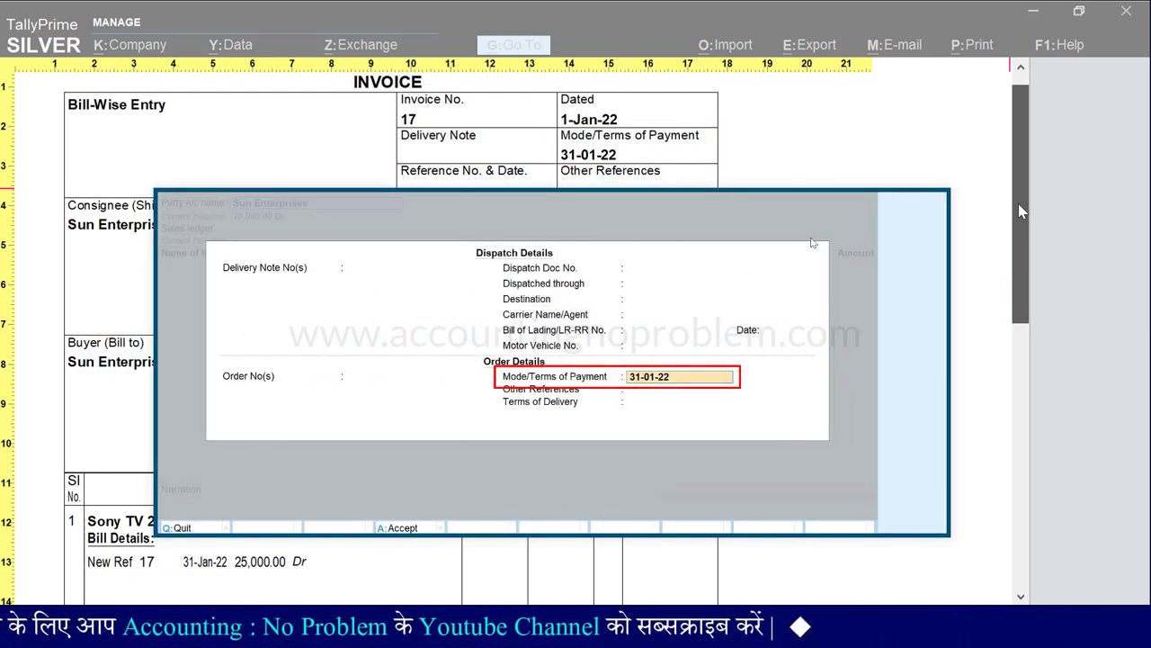
Set Mode/Terms of Payment to Advance Payment in the order details
{"action": "type", "text": "Advance Payment"}
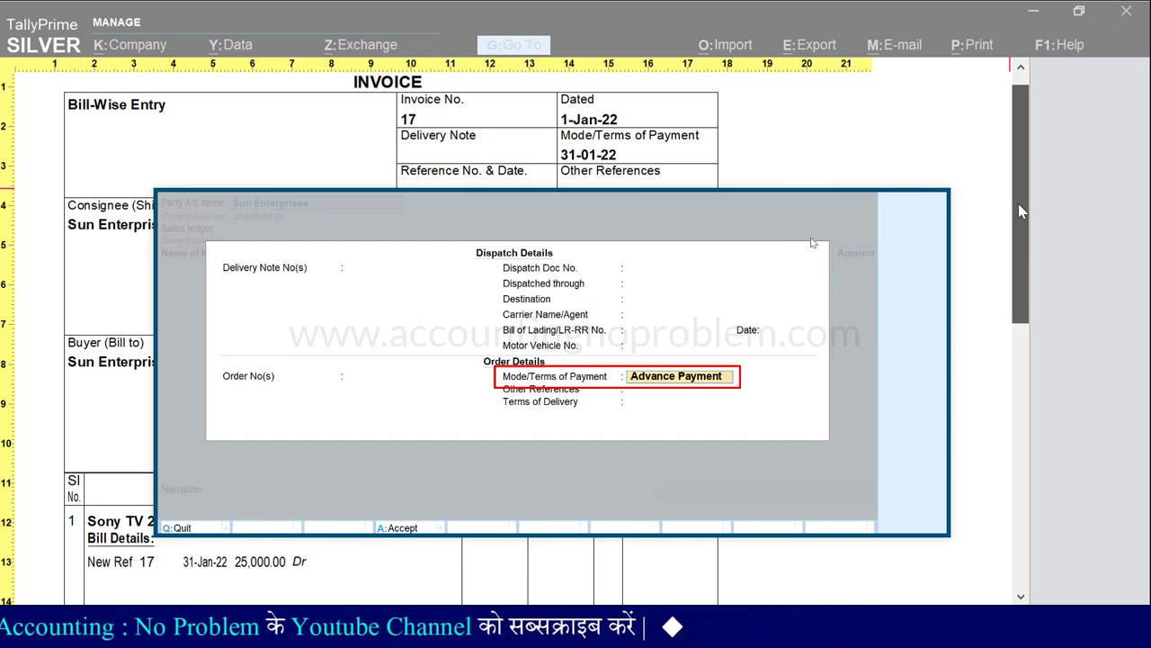